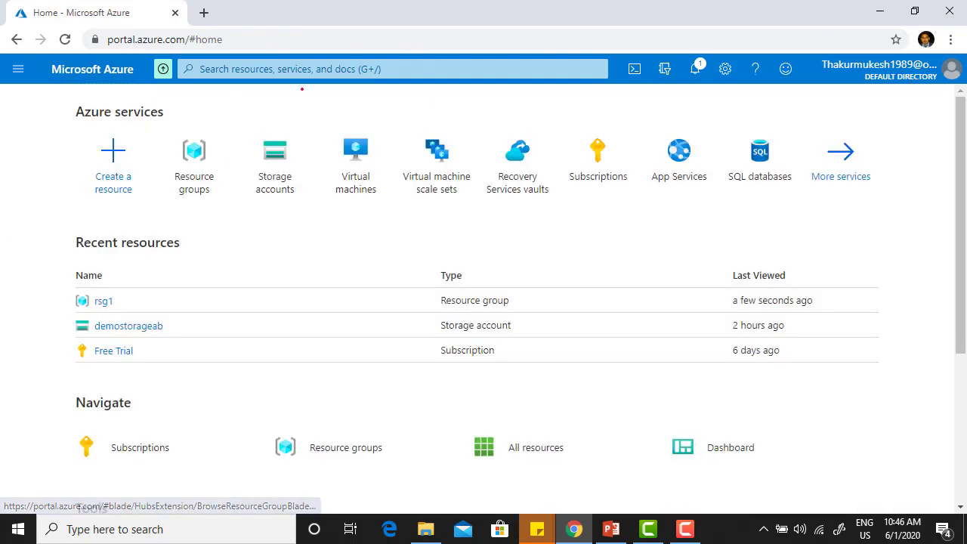
Step: Start a new storage account in resource group rsg1 and name it demo2mukesh
{"action": "left_click", "coordinate": [268, 156]}
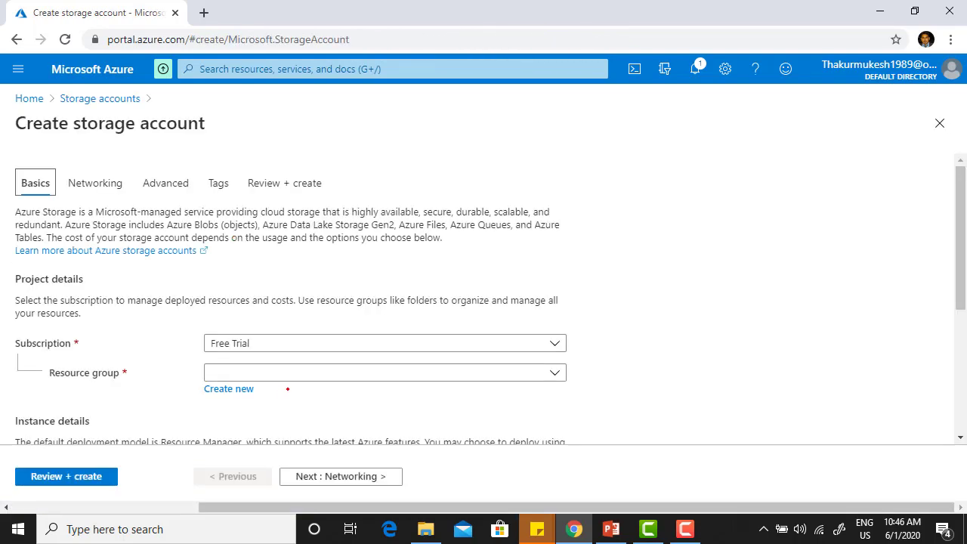
{"action": "left_click", "coordinate": [266, 372]}
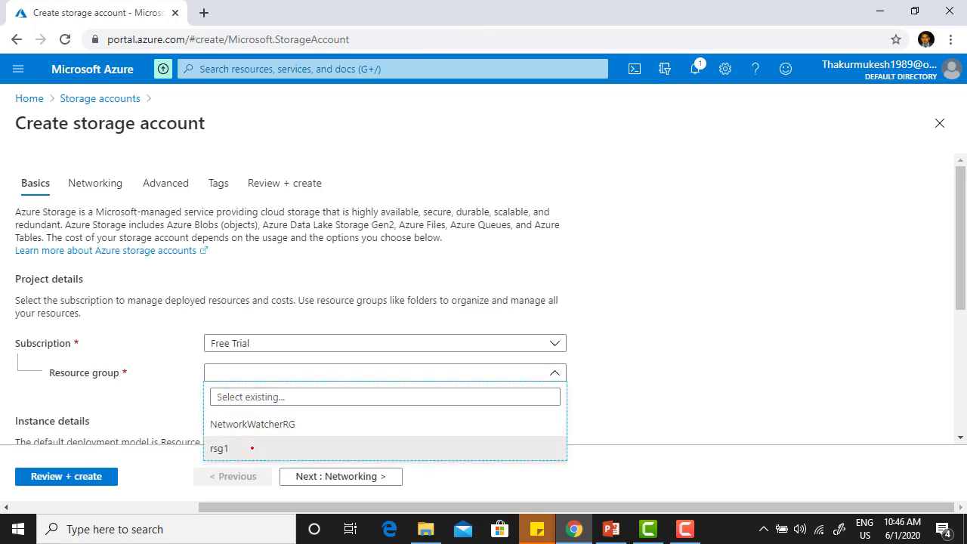
{"action": "left_click", "coordinate": [252, 448]}
{"action": "left_click_drag", "start_coordinate": [964, 182], "coordinate": [965, 259]}
{"action": "left_click", "coordinate": [266, 337]}
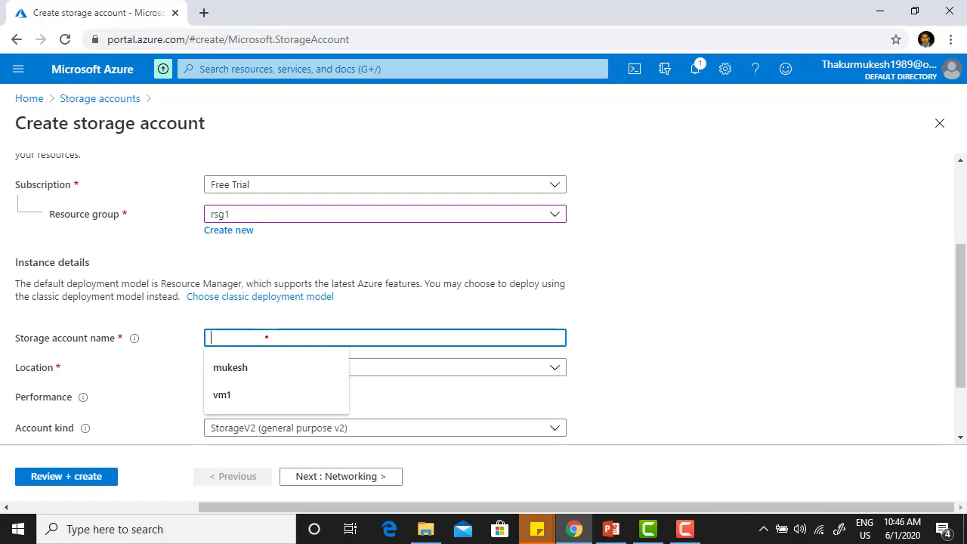
{"action": "type", "text": "demo2mukesh"}
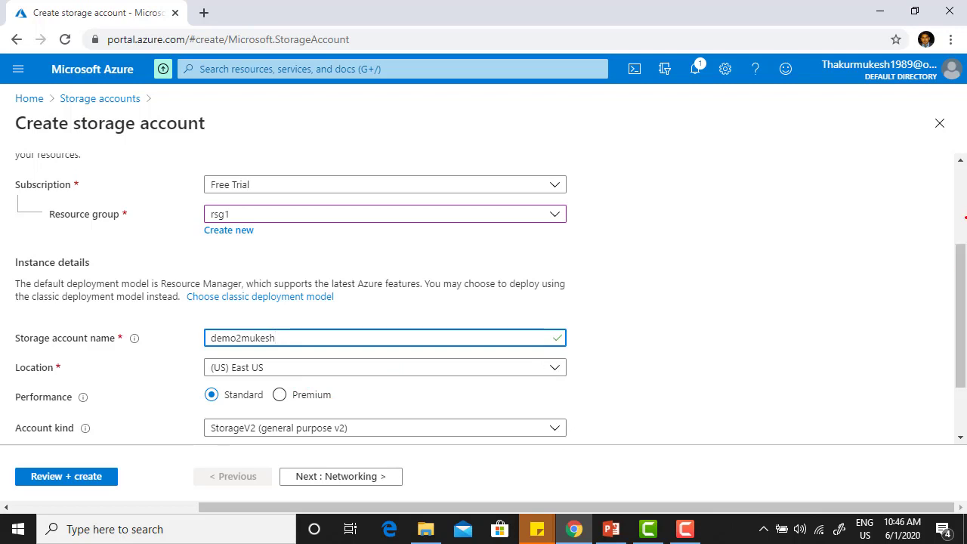
Step: Compare the account kinds offered under Standard and Premium performance, ending with performance on Standard
{"action": "scroll", "coordinate": [964, 216], "scroll_direction": "down", "scroll_amount": 2}
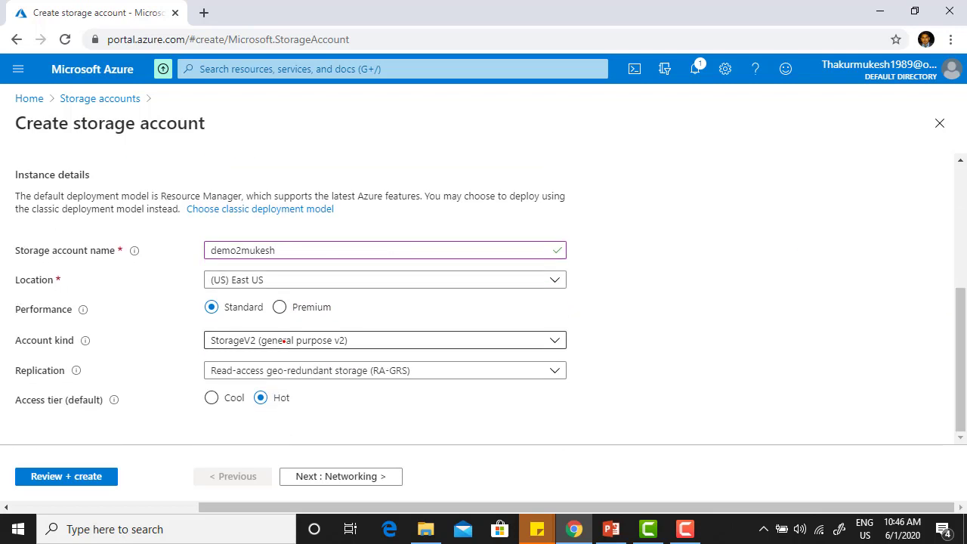
{"action": "left_click", "coordinate": [284, 341]}
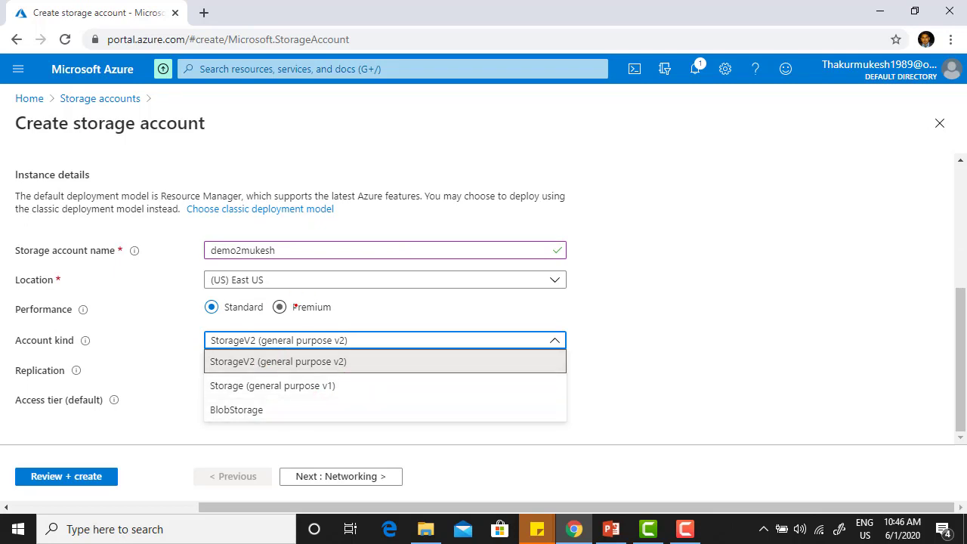
{"action": "left_click", "coordinate": [279, 307]}
{"action": "left_click", "coordinate": [290, 340]}
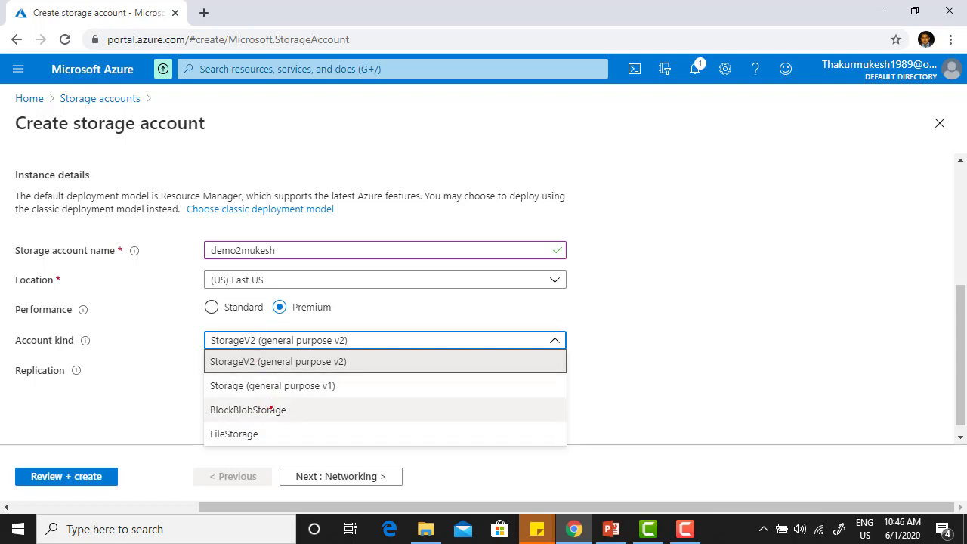
{"action": "left_click", "coordinate": [233, 307]}
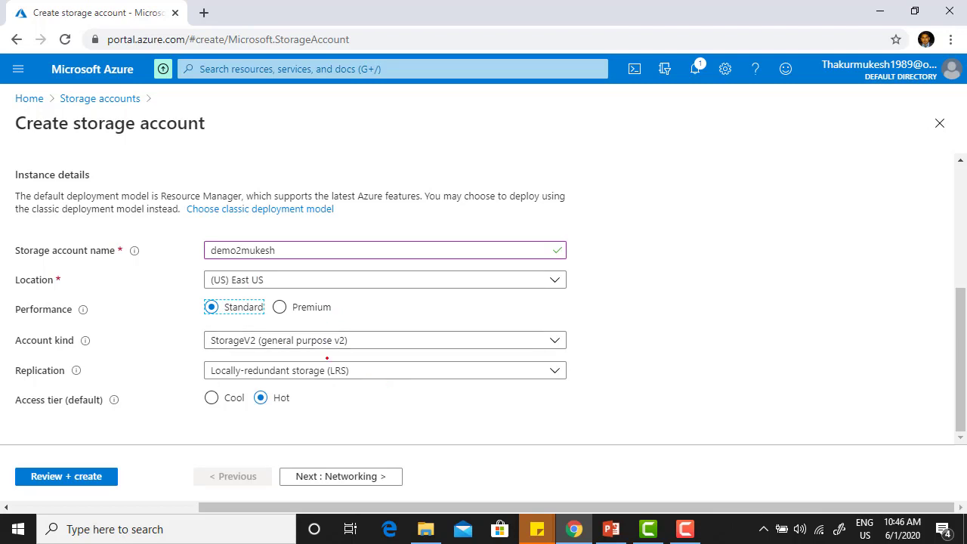
Step: Set replication to Zone-redundant storage (ZRS) and create the storage account with the default networking, advanced and tags settings
{"action": "left_click", "coordinate": [331, 370]}
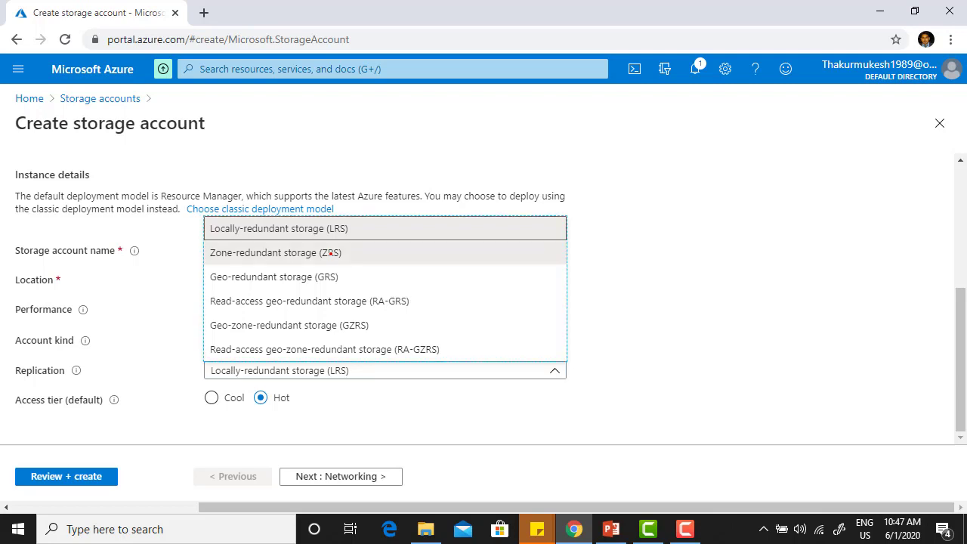
{"action": "left_click", "coordinate": [330, 254]}
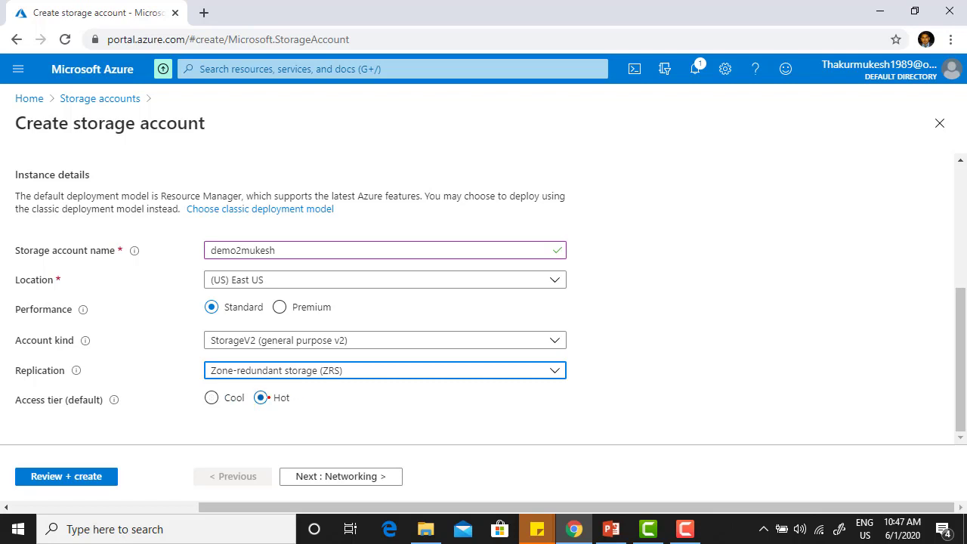
{"action": "left_click", "coordinate": [344, 478]}
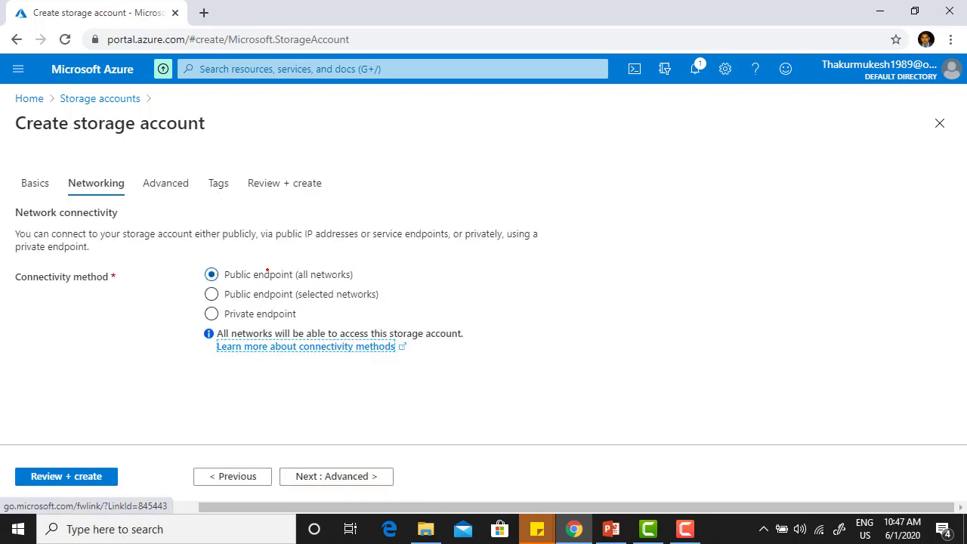
{"action": "left_click", "coordinate": [343, 475]}
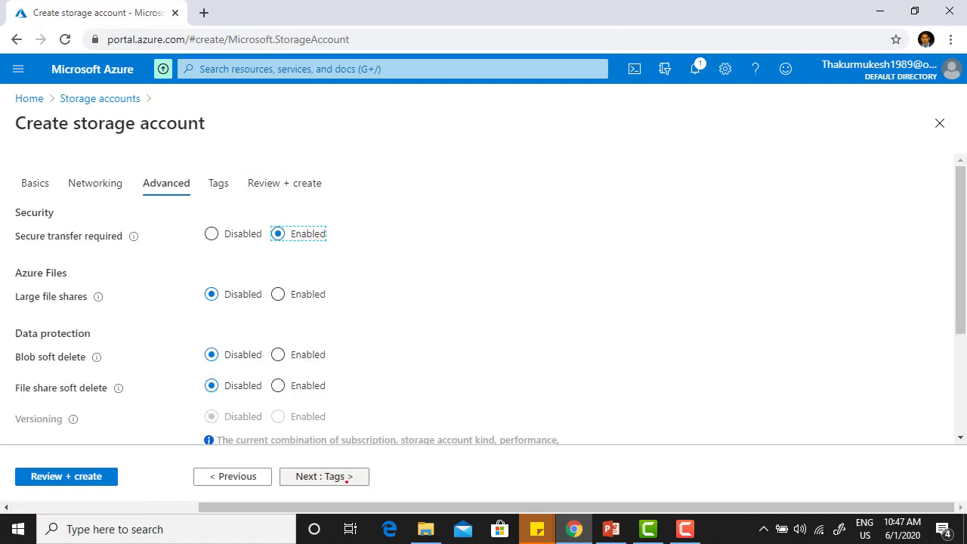
{"action": "left_click", "coordinate": [344, 476]}
{"action": "left_click", "coordinate": [344, 476]}
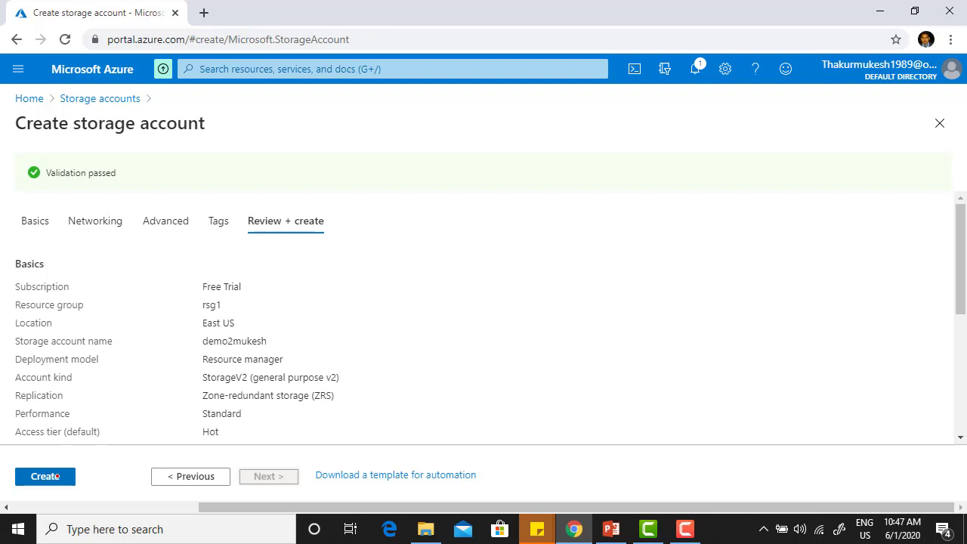
{"action": "left_click", "coordinate": [57, 476]}
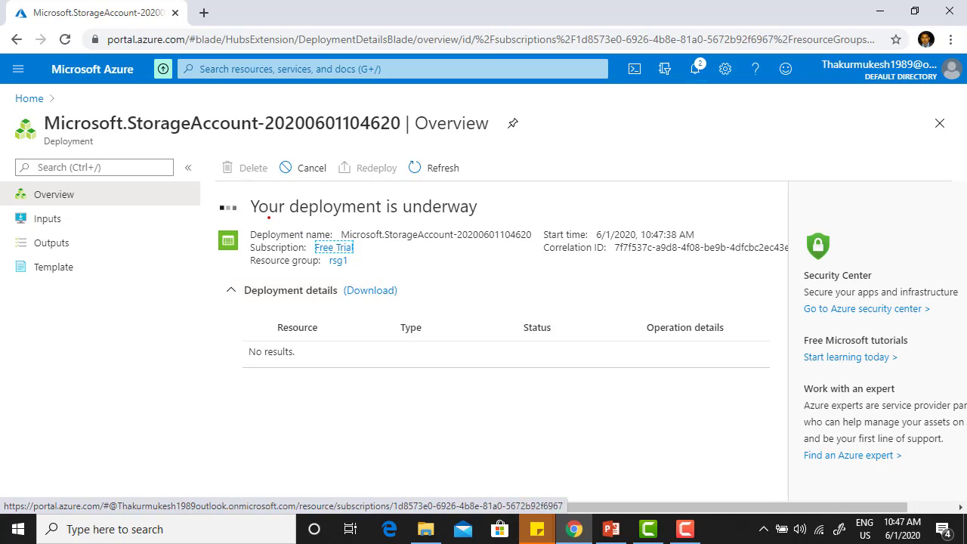
Step: Wait for the storage account deployment to complete and open the new resource
{"action": "left_click_drag", "start_coordinate": [263, 208], "coordinate": [538, 216]}
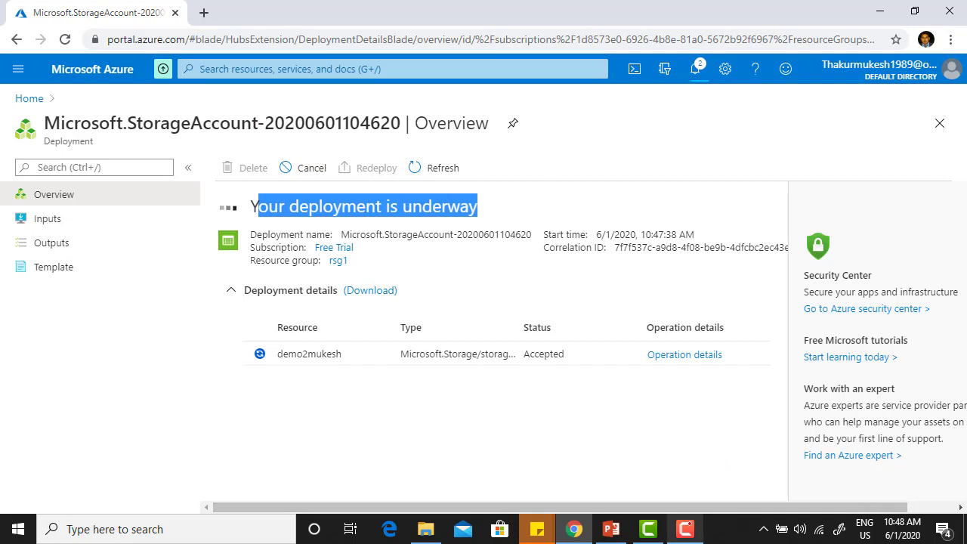
{"action": "left_click", "coordinate": [688, 526]}
{"action": "left_click", "coordinate": [269, 365]}
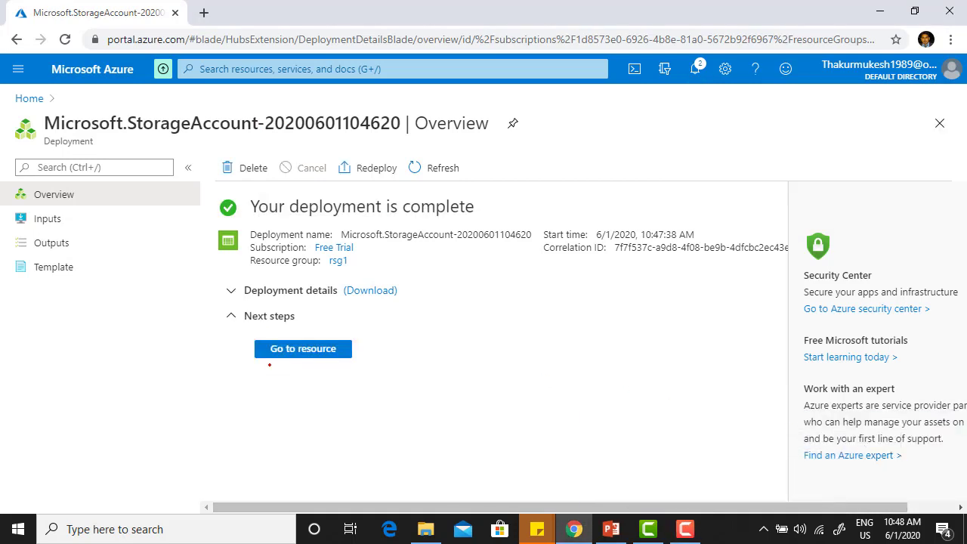
{"action": "left_click_drag", "start_coordinate": [287, 193], "coordinate": [474, 207]}
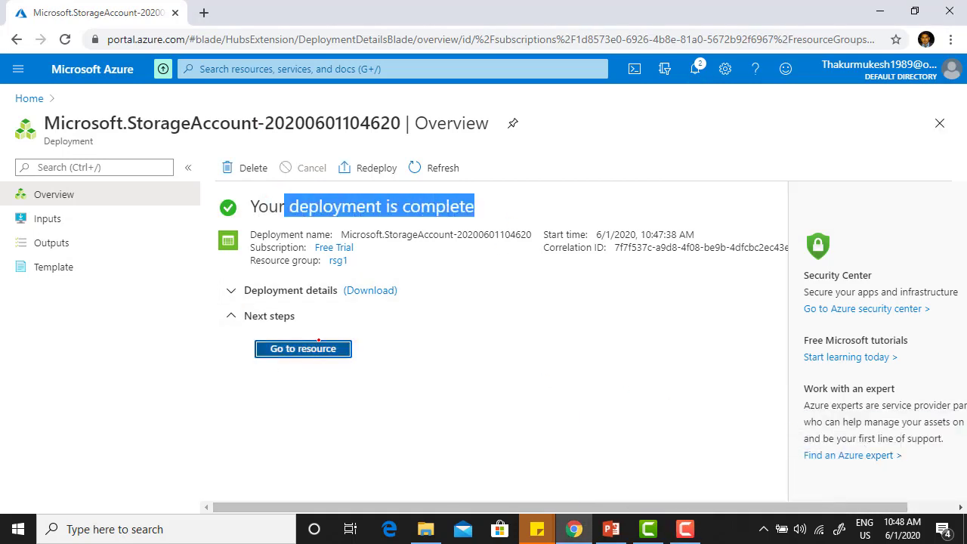
{"action": "left_click", "coordinate": [321, 348]}
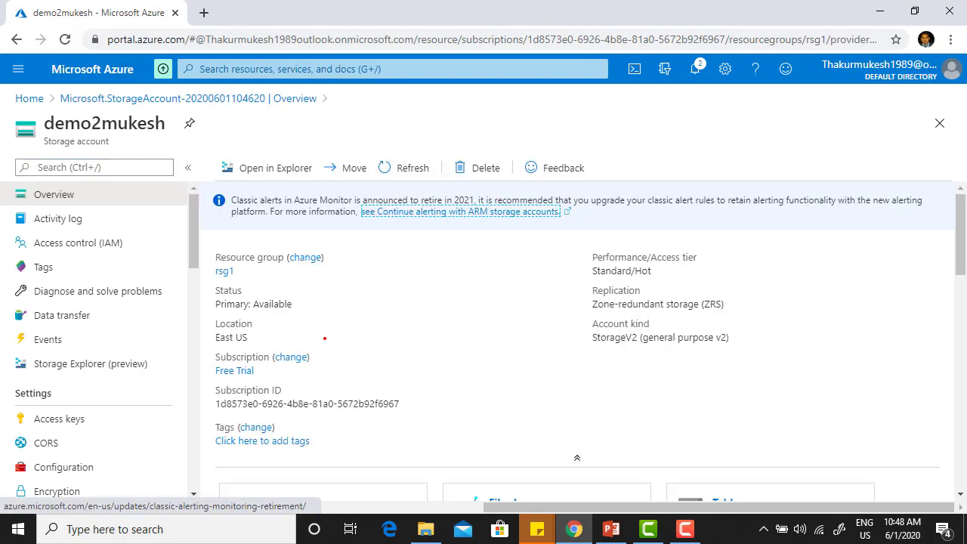
Step: Examine the storage account's Containers, Tables, Queues and Activity log pages, ending on its overview
{"action": "left_click_drag", "start_coordinate": [43, 123], "coordinate": [166, 123]}
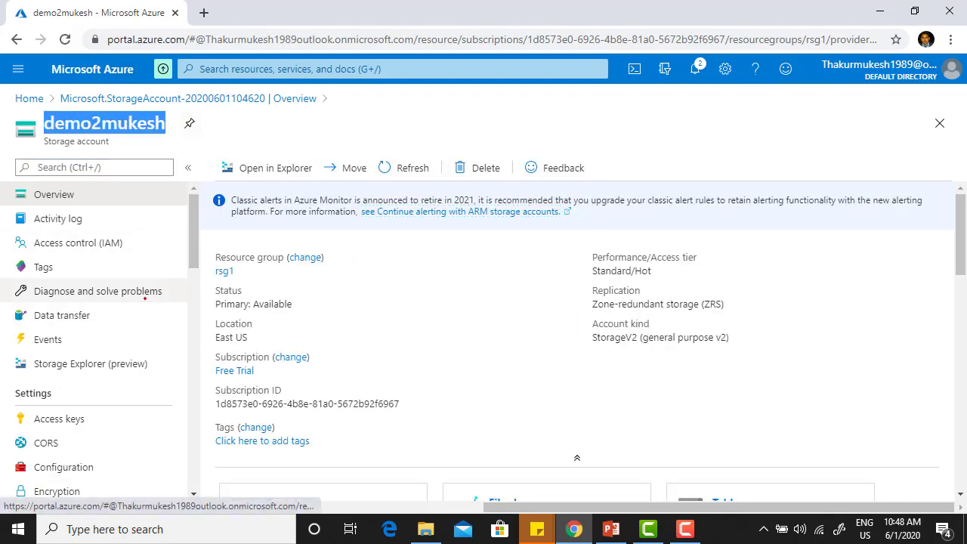
{"action": "scroll", "coordinate": [144, 297], "scroll_direction": "down", "scroll_amount": 4}
{"action": "scroll", "coordinate": [144, 298], "scroll_direction": "down", "scroll_amount": 3}
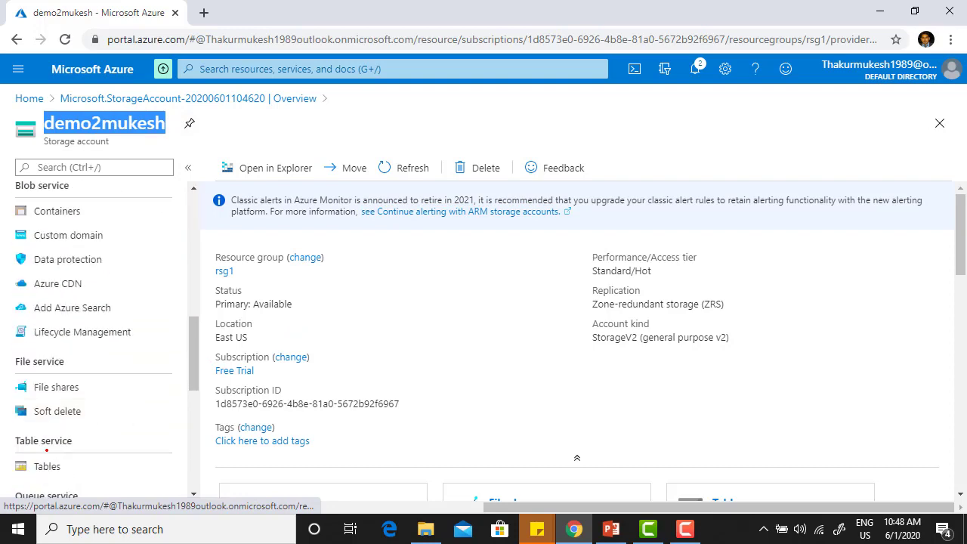
{"action": "scroll", "coordinate": [71, 390], "scroll_direction": "up", "scroll_amount": 2}
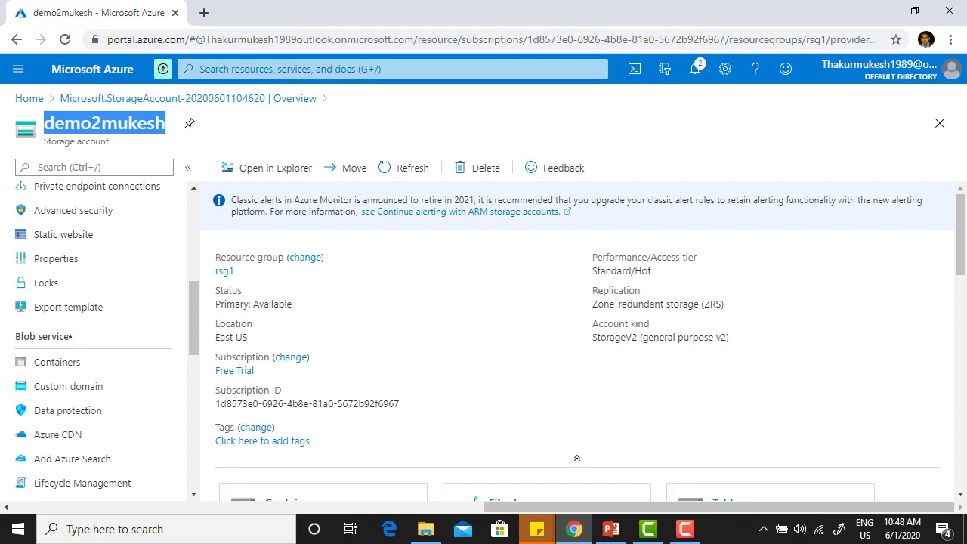
{"action": "left_click_drag", "start_coordinate": [70, 337], "coordinate": [65, 337]}
{"action": "left_click", "coordinate": [72, 361]}
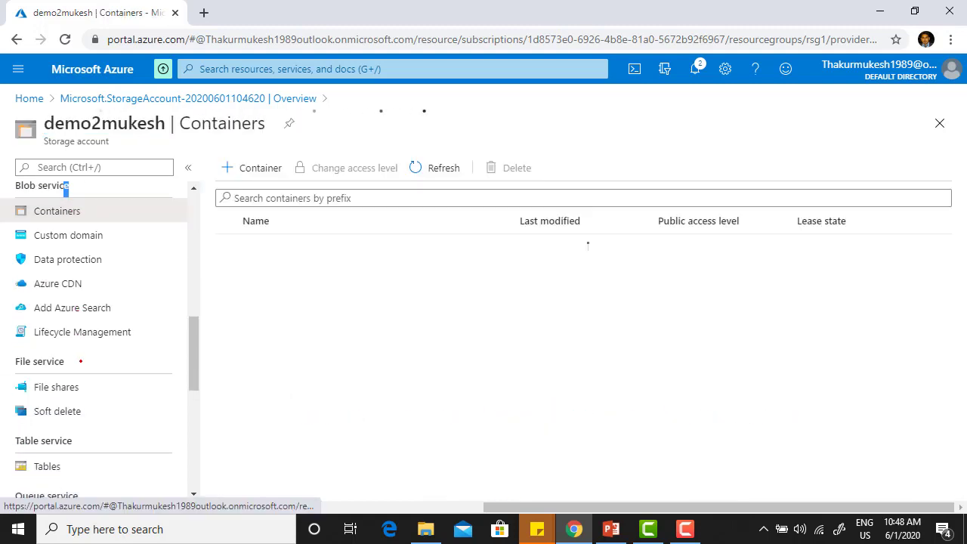
{"action": "left_click", "coordinate": [68, 464]}
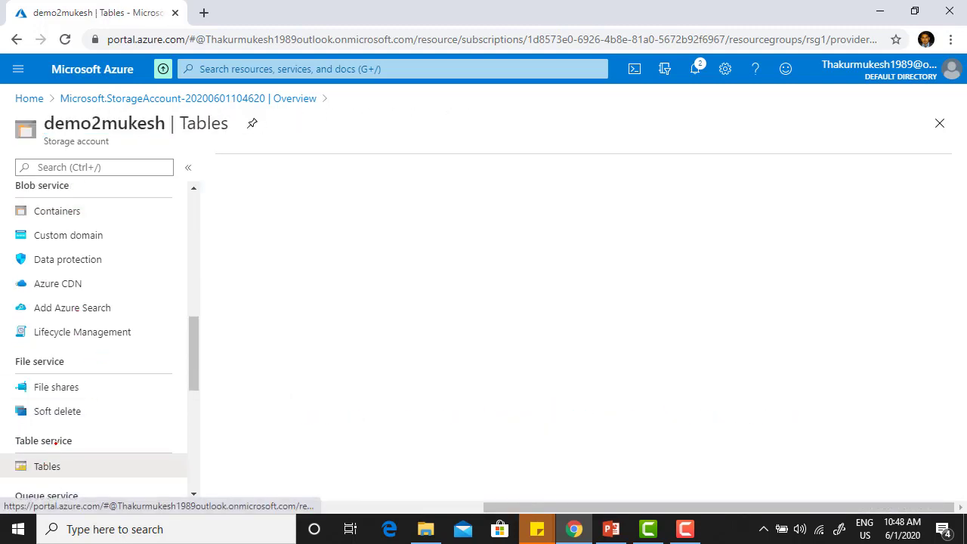
{"action": "scroll", "coordinate": [75, 431], "scroll_direction": "down", "scroll_amount": 2}
{"action": "left_click", "coordinate": [78, 370]}
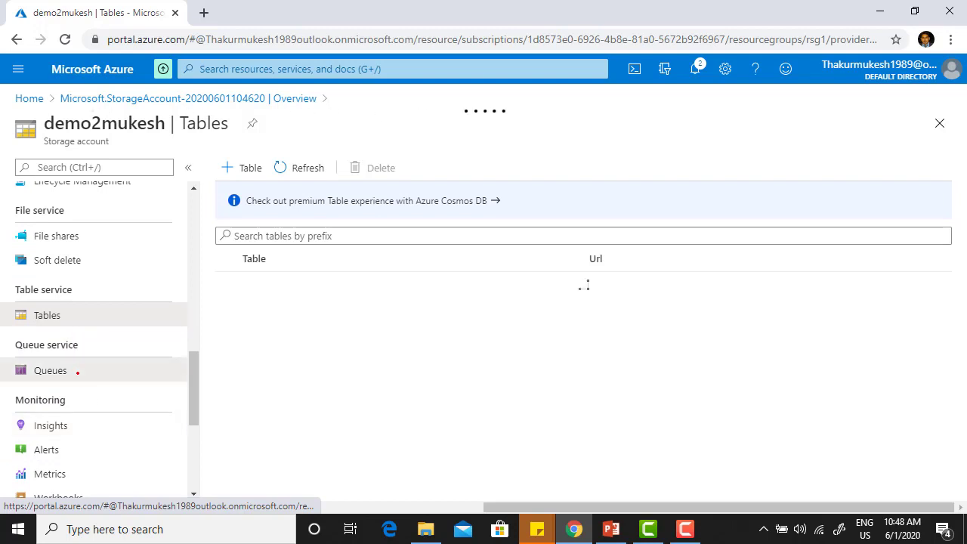
{"action": "scroll", "coordinate": [78, 371], "scroll_direction": "up", "scroll_amount": 3}
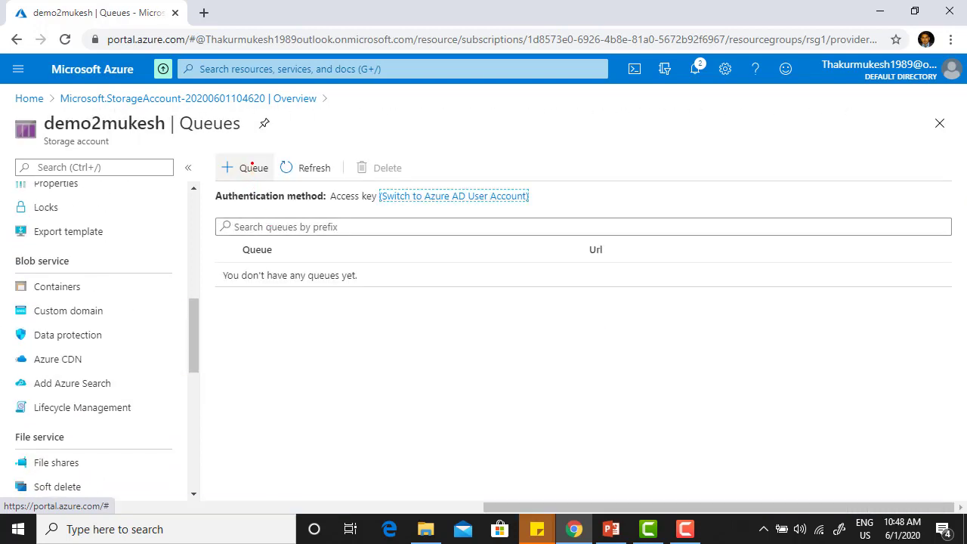
{"action": "scroll", "coordinate": [83, 351], "scroll_direction": "up", "scroll_amount": 5}
{"action": "left_click", "coordinate": [52, 194]}
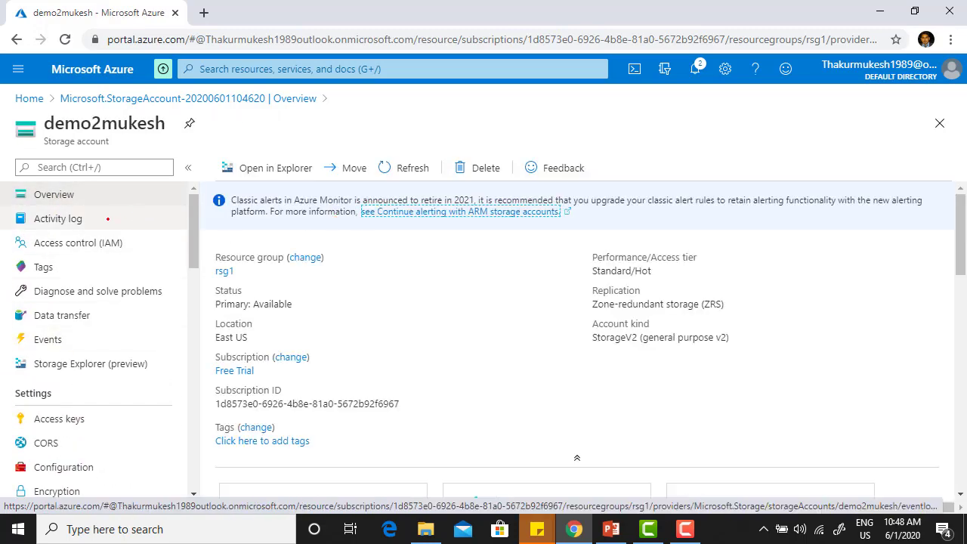
{"action": "left_click", "coordinate": [106, 219]}
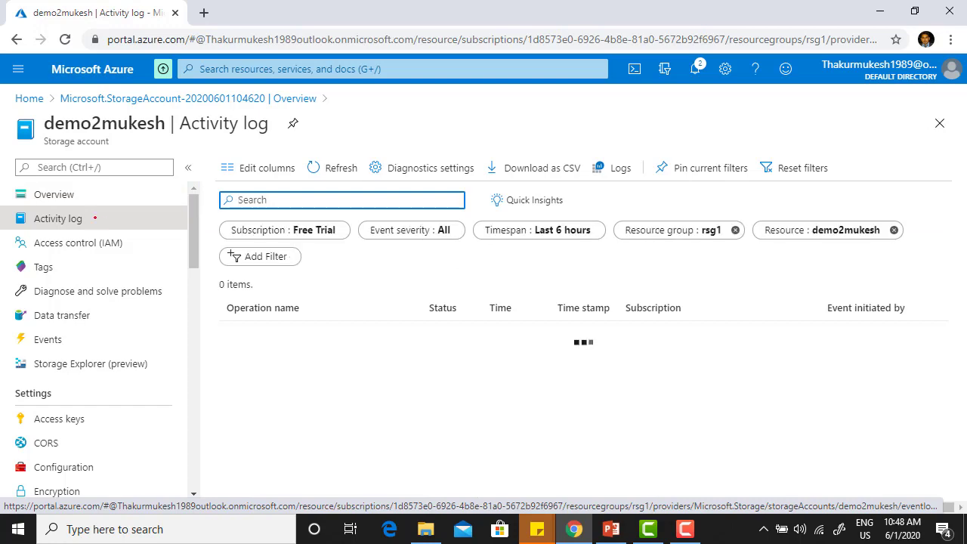
{"action": "left_click", "coordinate": [64, 195]}
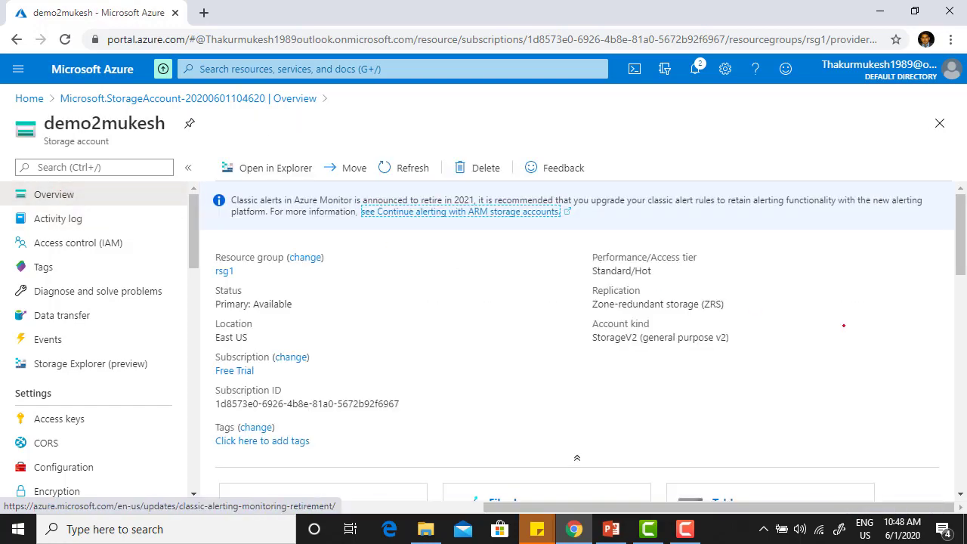
Step: Create a blob container named mukeshcontainer with Private (no anonymous access) in the storage account and refresh the container list
{"action": "scroll", "coordinate": [506, 459], "scroll_direction": "down", "scroll_amount": 4}
{"action": "scroll", "coordinate": [297, 378], "scroll_direction": "up", "scroll_amount": 2}
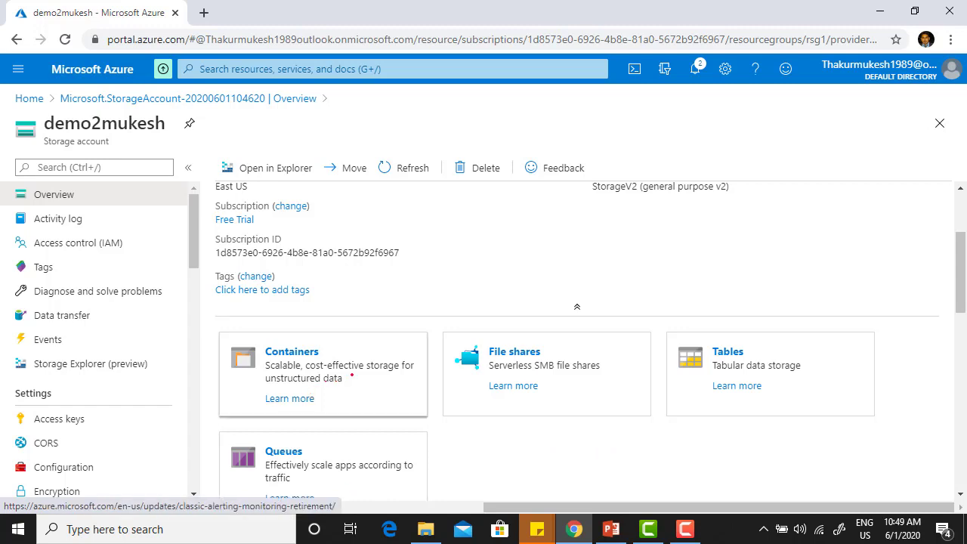
{"action": "left_click", "coordinate": [336, 366]}
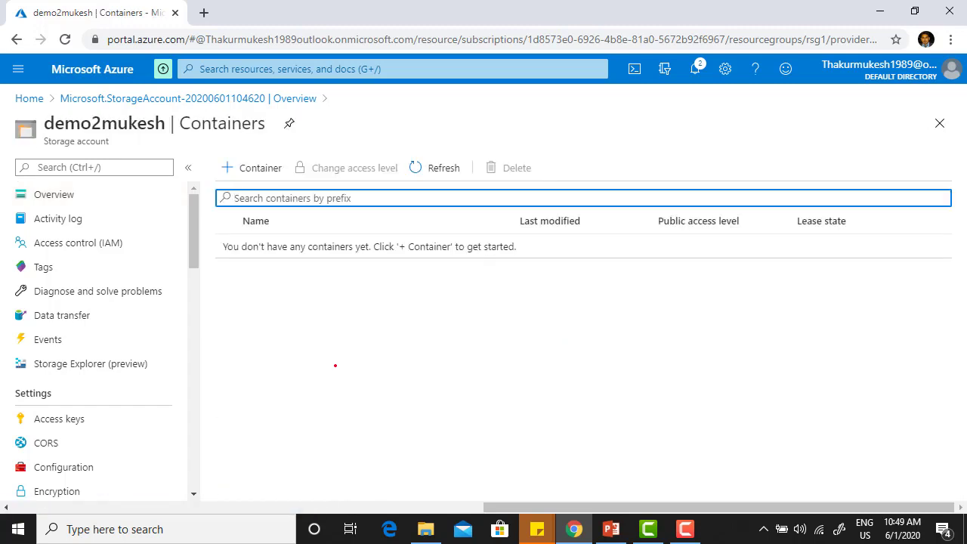
{"action": "left_click", "coordinate": [251, 167]}
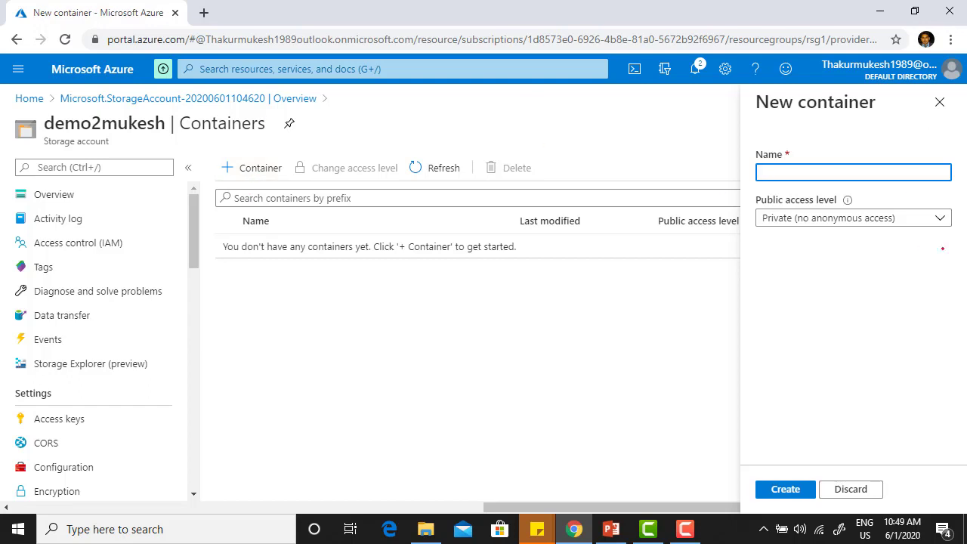
{"action": "type", "text": "mukeshcontainer"}
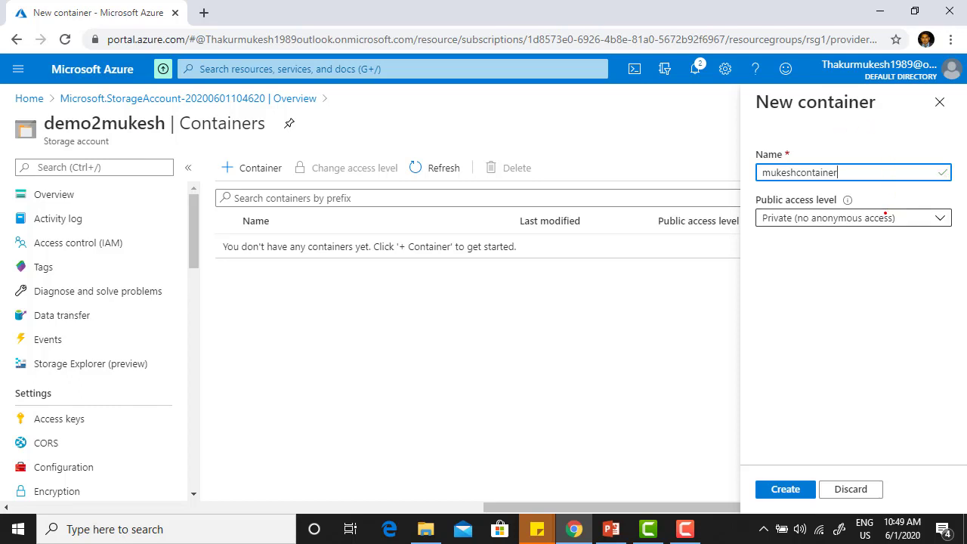
{"action": "left_click", "coordinate": [884, 218]}
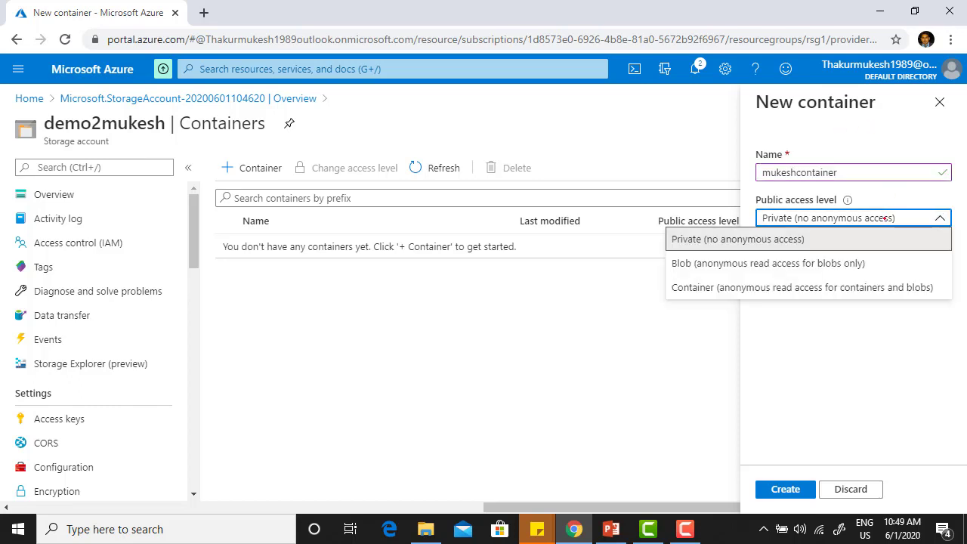
{"action": "left_click", "coordinate": [792, 486]}
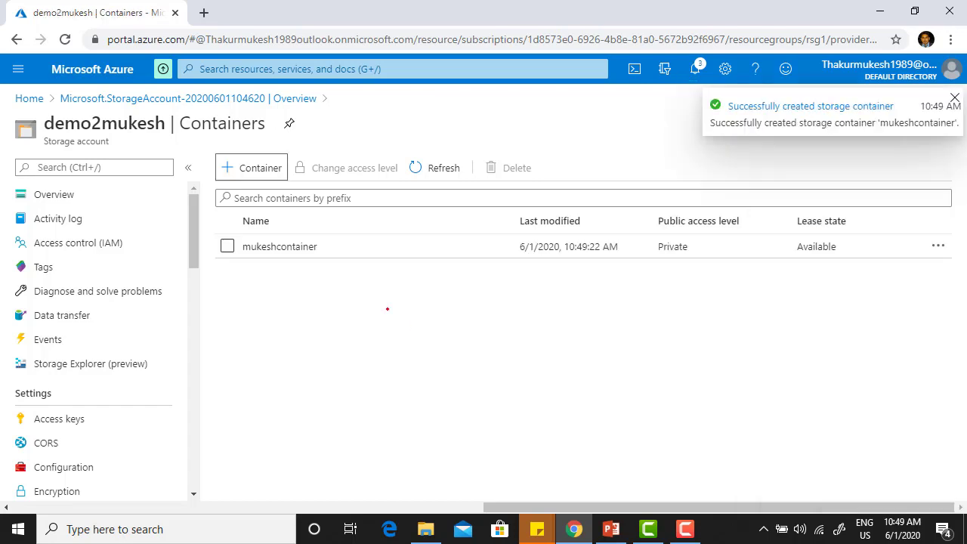
{"action": "left_click", "coordinate": [437, 168]}
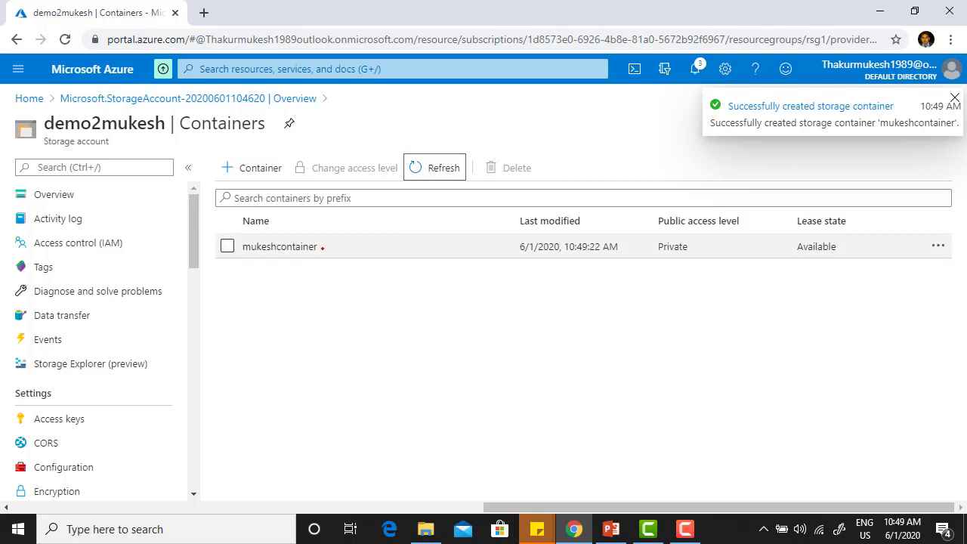
Step: Upload the desktop file "image for meditation course.jpg" as a blob to the container mukeshcontainer
{"action": "left_click", "coordinate": [311, 248]}
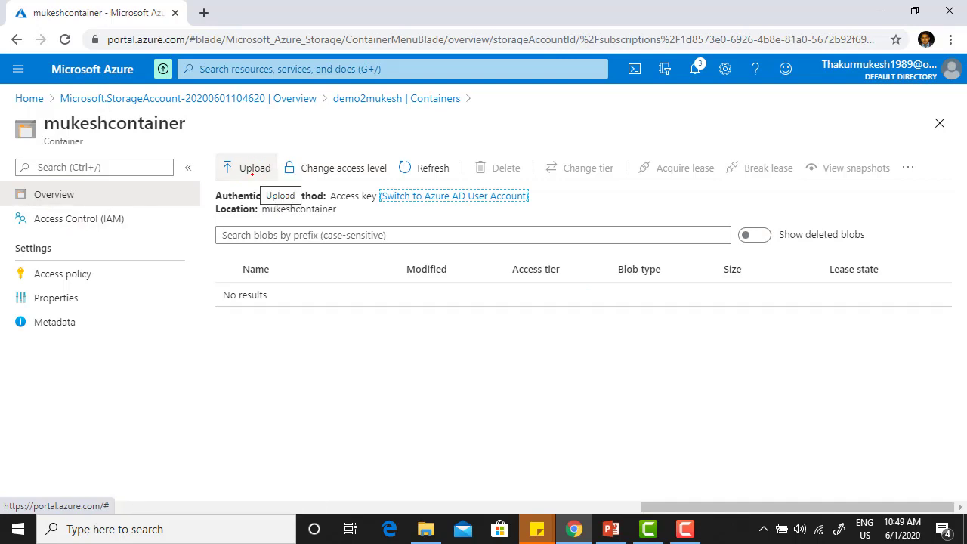
{"action": "left_click", "coordinate": [252, 164]}
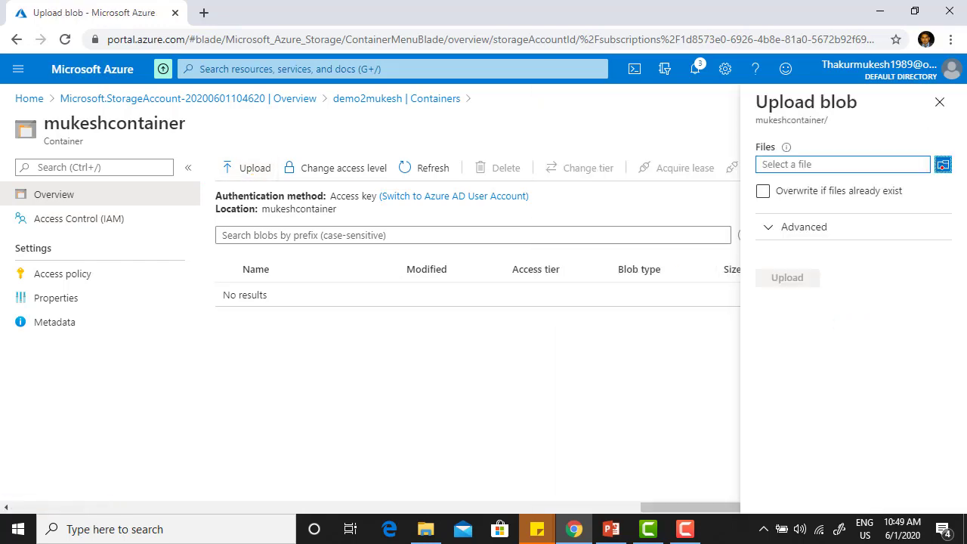
{"action": "left_click", "coordinate": [943, 165]}
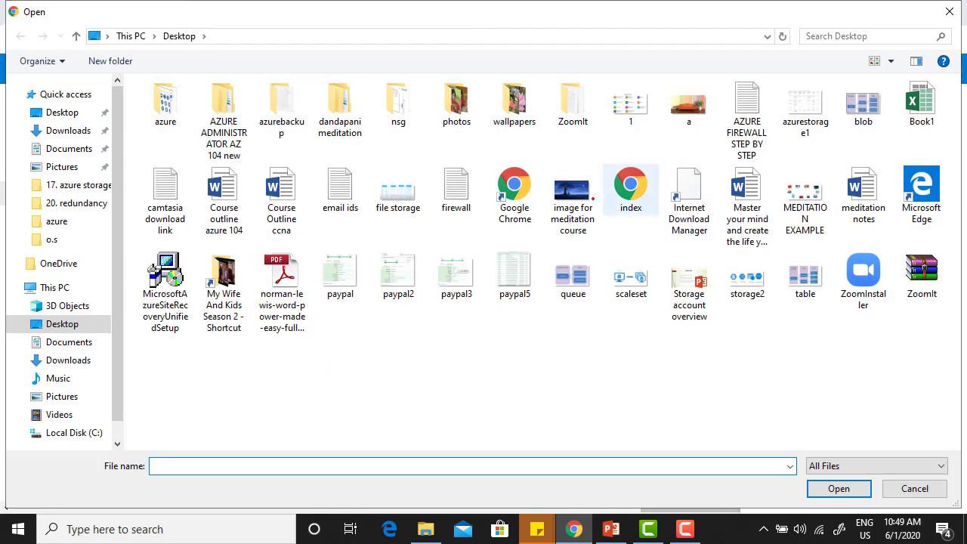
{"action": "left_click", "coordinate": [593, 198]}
{"action": "key", "text": "Return"}
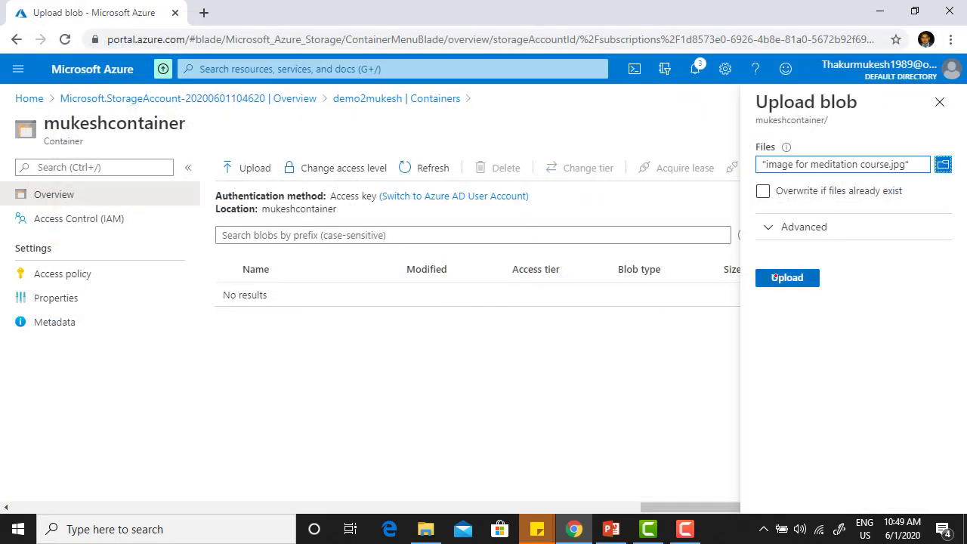
{"action": "left_click", "coordinate": [774, 278]}
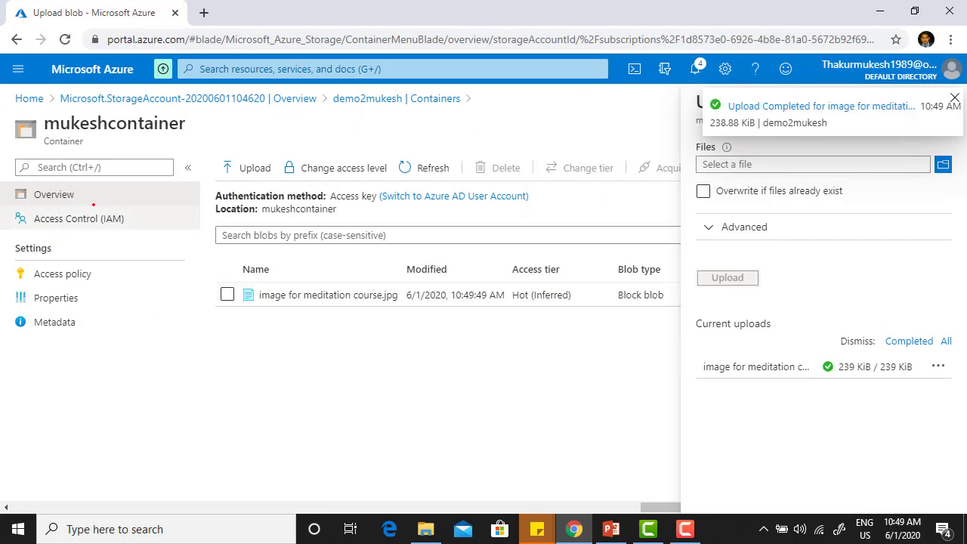
Step: Examine the container's Access Control (IAM) role and deny assignments and its access policy settings
{"action": "left_click", "coordinate": [87, 218]}
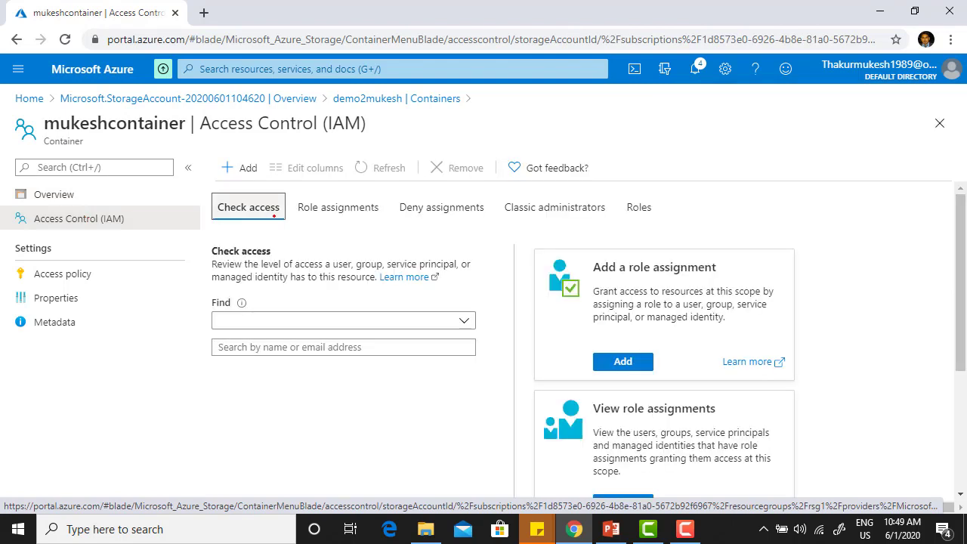
{"action": "left_click", "coordinate": [323, 209]}
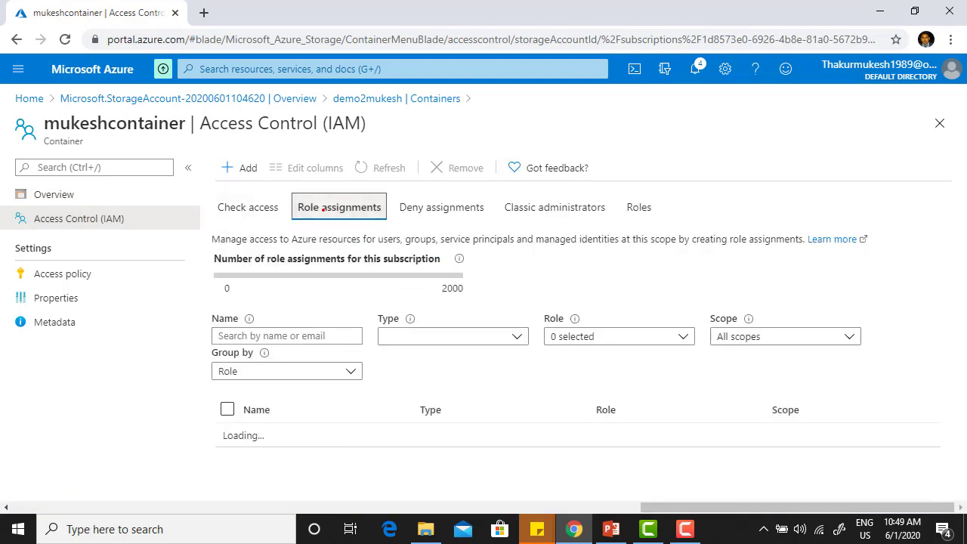
{"action": "left_click", "coordinate": [421, 213]}
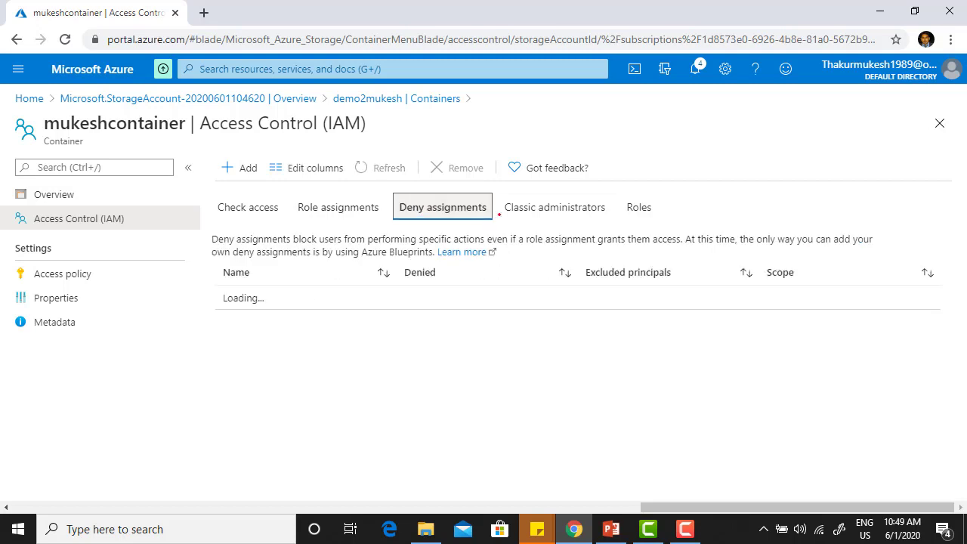
{"action": "left_click", "coordinate": [249, 207]}
{"action": "left_click", "coordinate": [68, 273]}
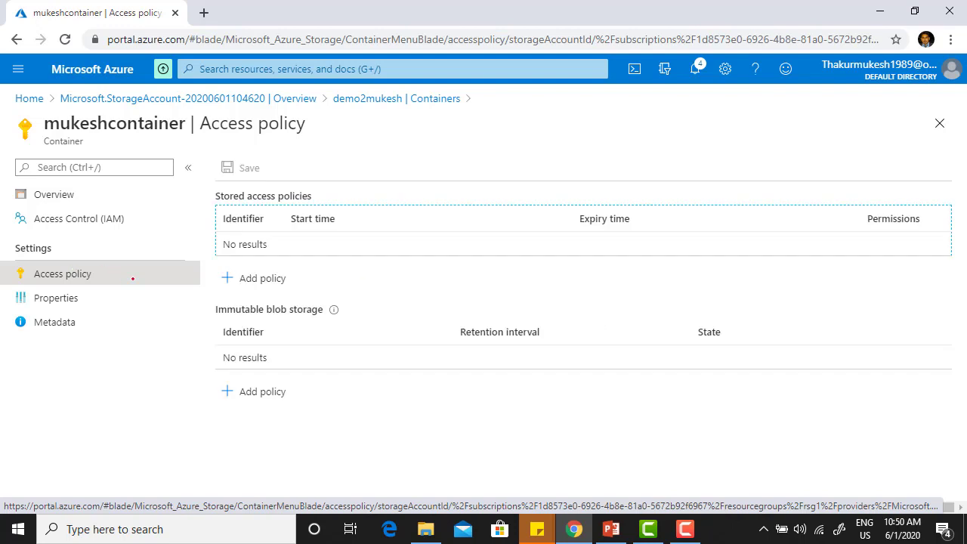
{"action": "left_click_drag", "start_coordinate": [965, 199], "coordinate": [965, 269]}
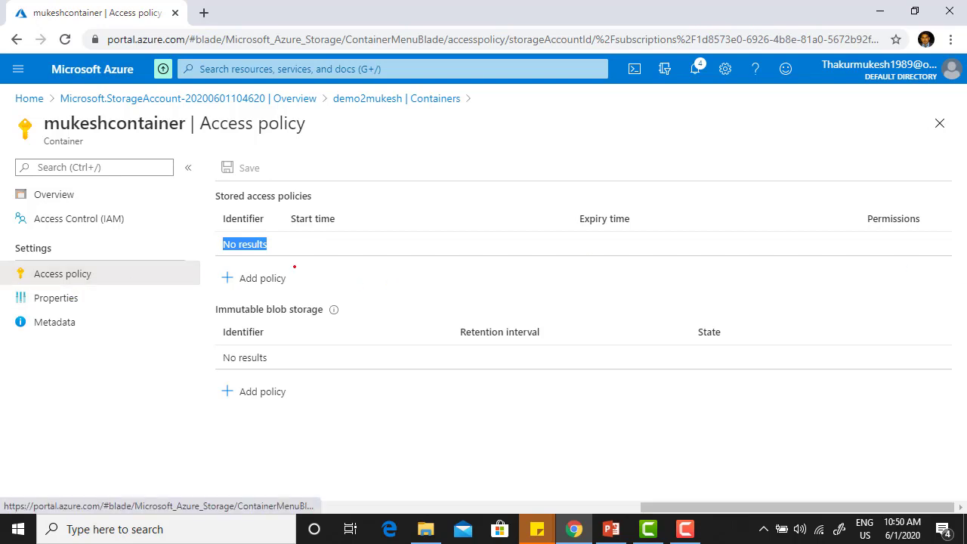
{"action": "left_click", "coordinate": [262, 278]}
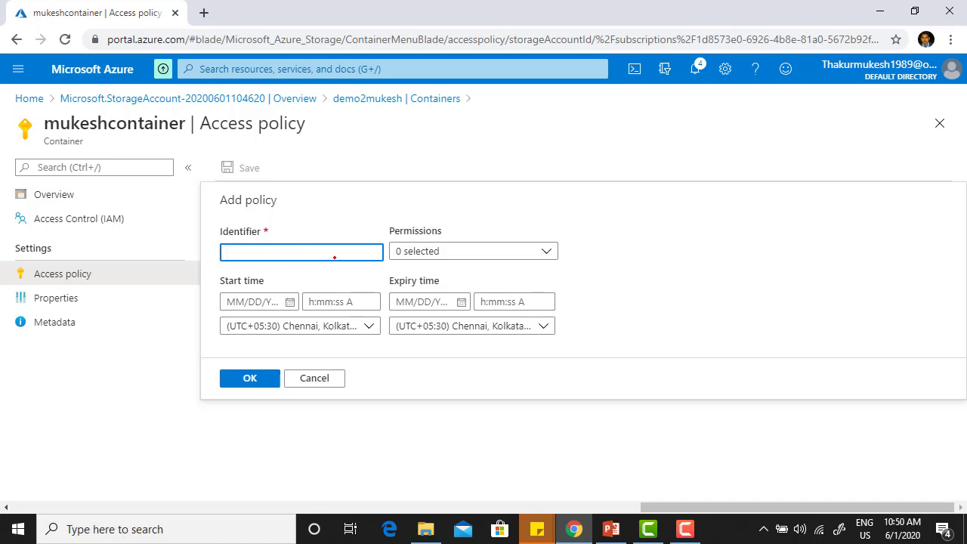
{"action": "type", "text": "rr34tr"}
{"action": "left_click", "coordinate": [469, 250]}
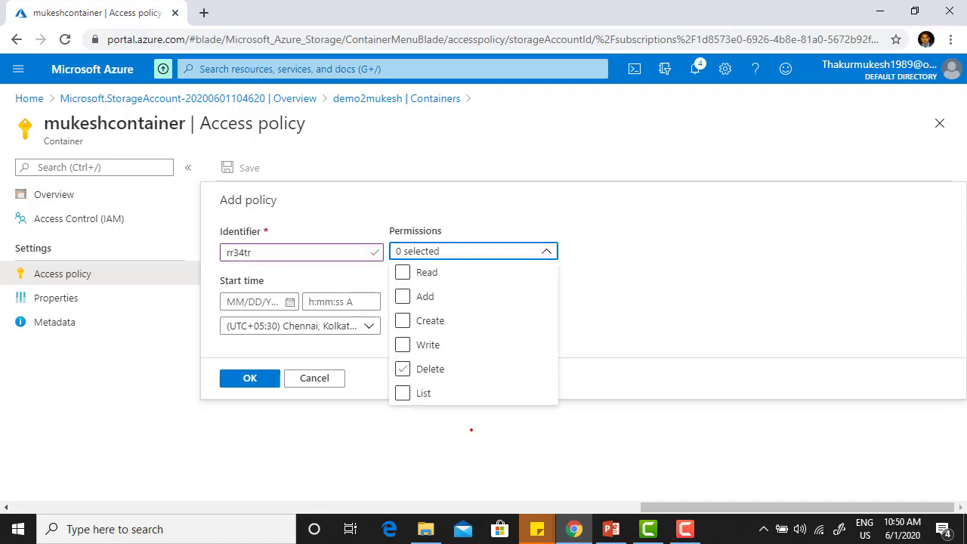
{"action": "left_click", "coordinate": [472, 296]}
{"action": "left_click", "coordinate": [739, 260]}
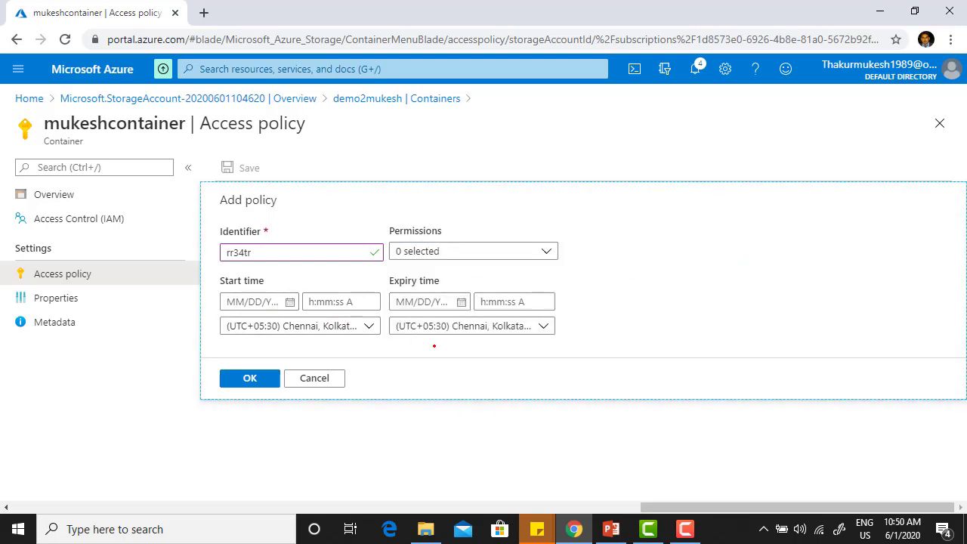
{"action": "left_click", "coordinate": [315, 378]}
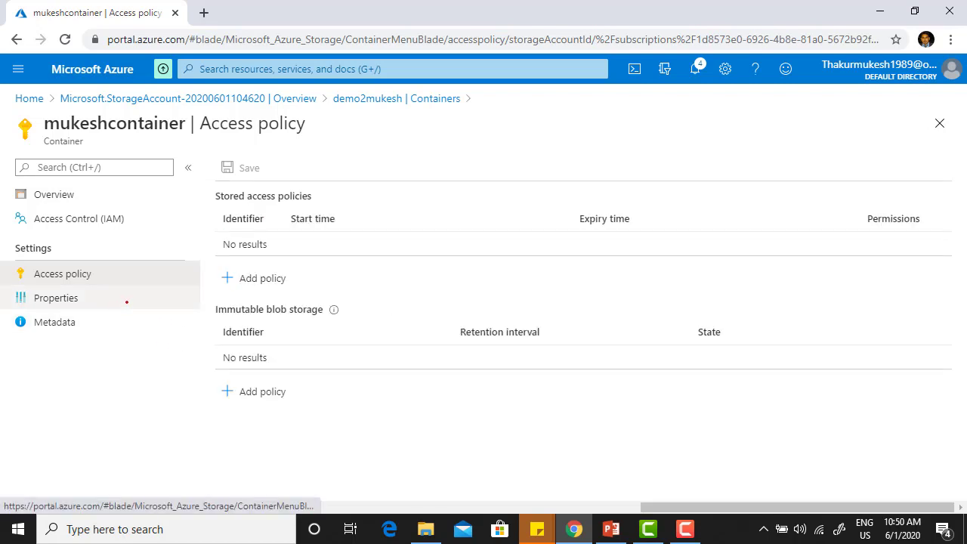
{"action": "left_click_drag", "start_coordinate": [225, 196], "coordinate": [299, 197]}
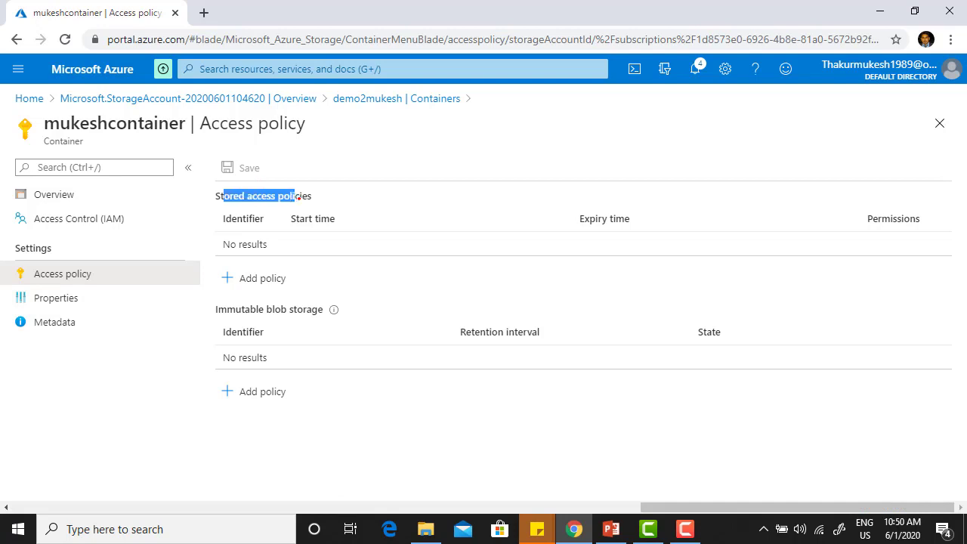
{"action": "left_click_drag", "start_coordinate": [245, 309], "coordinate": [354, 313]}
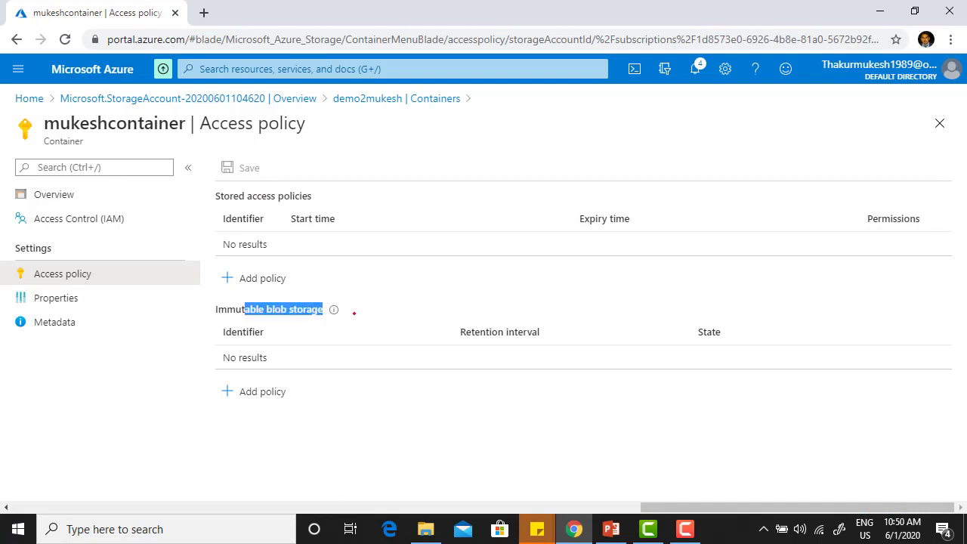
Step: Copy the container's URL from its properties and open it in a new browser tab to check public access
{"action": "left_click", "coordinate": [70, 300]}
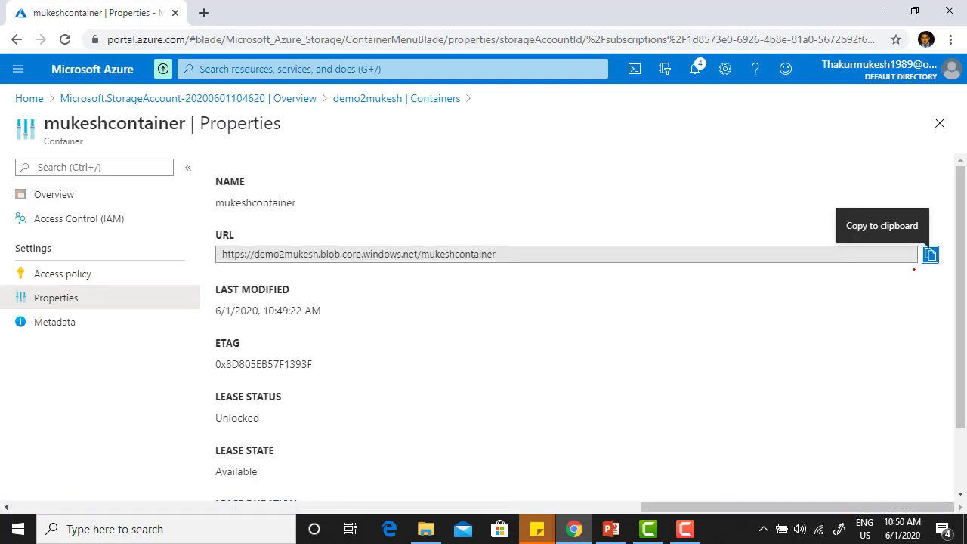
{"action": "left_click", "coordinate": [930, 255]}
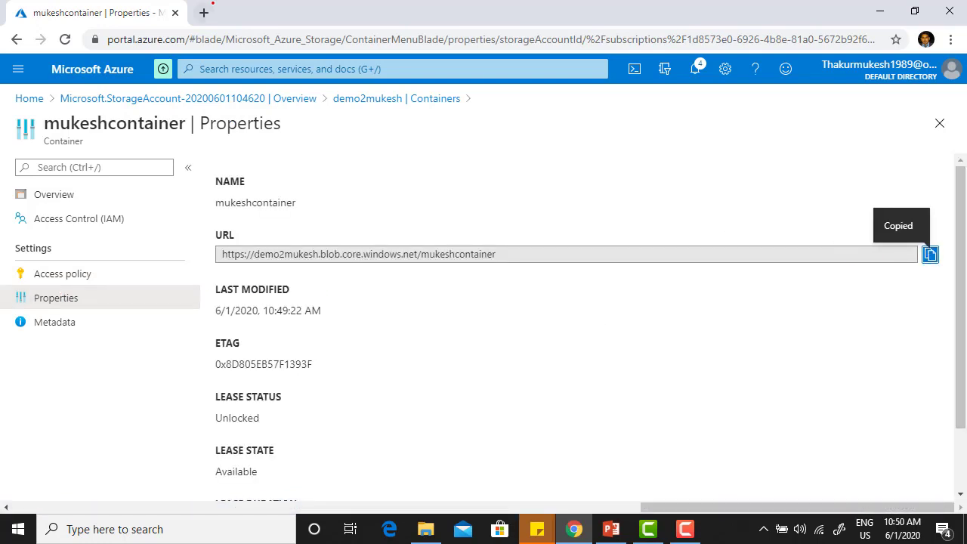
{"action": "left_click", "coordinate": [204, 12]}
{"action": "key", "text": "ctrl+v"}
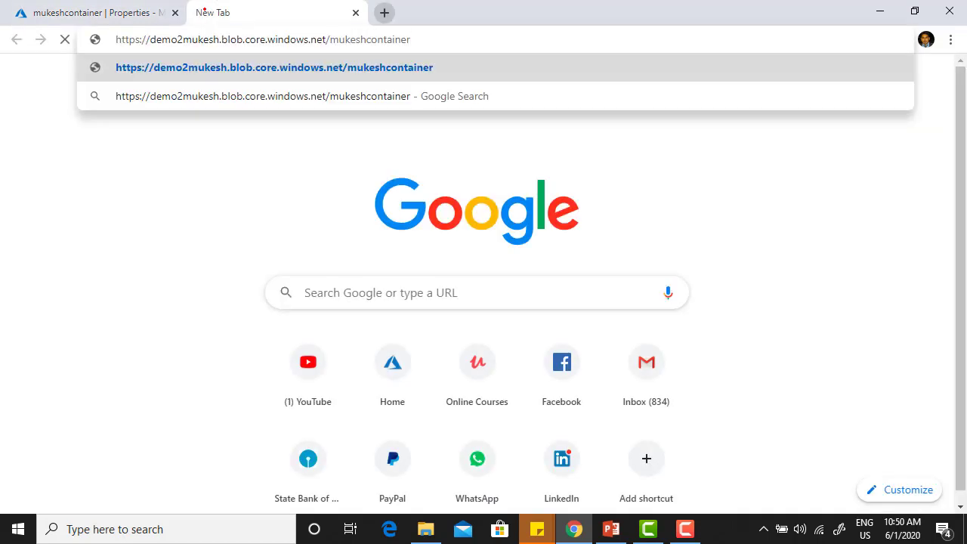
{"action": "key", "text": "Return"}
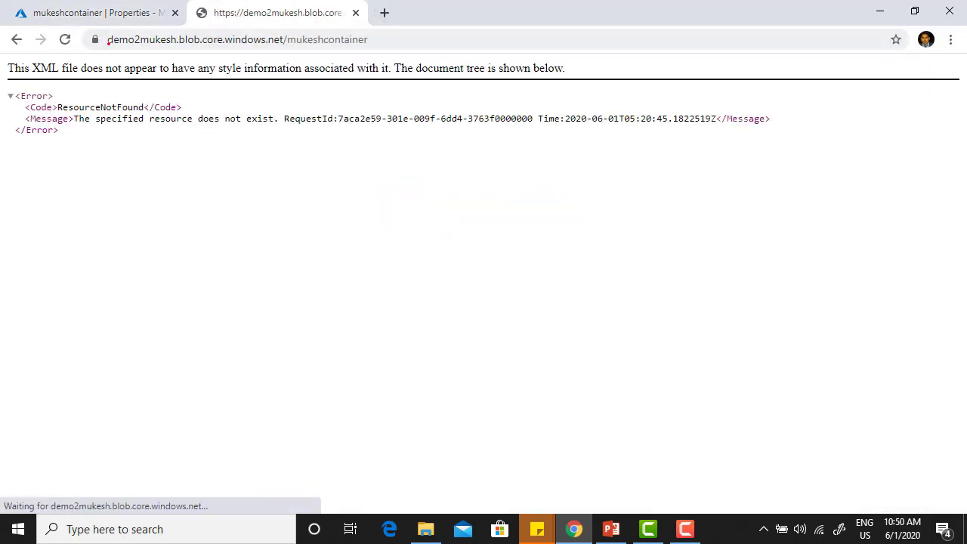
{"action": "left_click_drag", "start_coordinate": [108, 39], "coordinate": [398, 53]}
{"action": "left_click", "coordinate": [134, 143]}
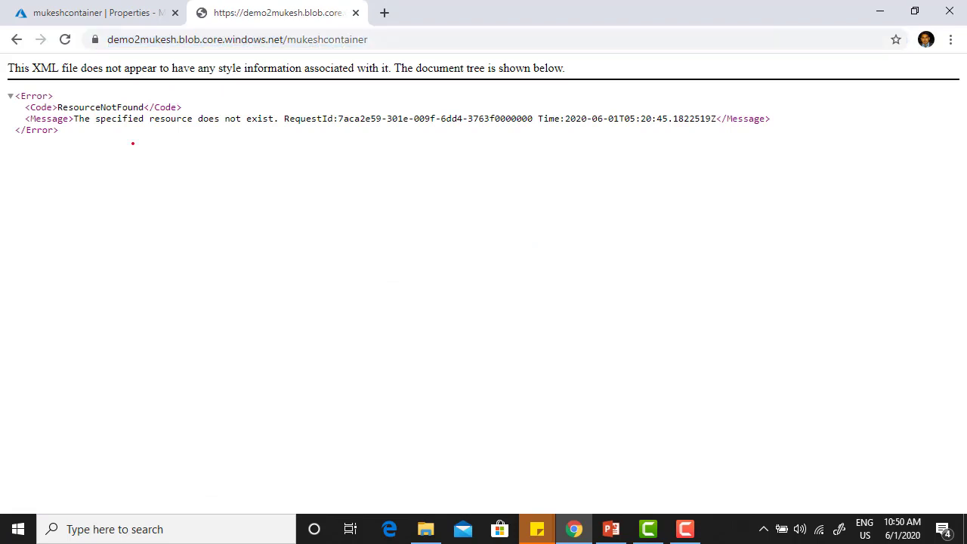
Step: Return to the demo2mukesh storage account in the portal and view its Access control (IAM) and Storage Explorer (preview) pages
{"action": "left_click", "coordinate": [91, 13]}
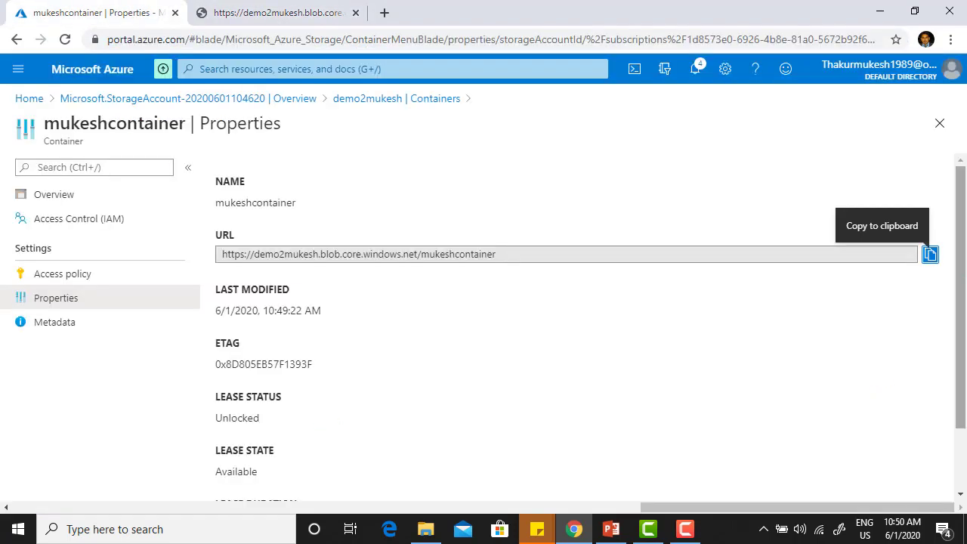
{"action": "scroll", "coordinate": [964, 400], "scroll_direction": "down", "scroll_amount": 2}
{"action": "scroll", "coordinate": [965, 408], "scroll_direction": "up", "scroll_amount": 2}
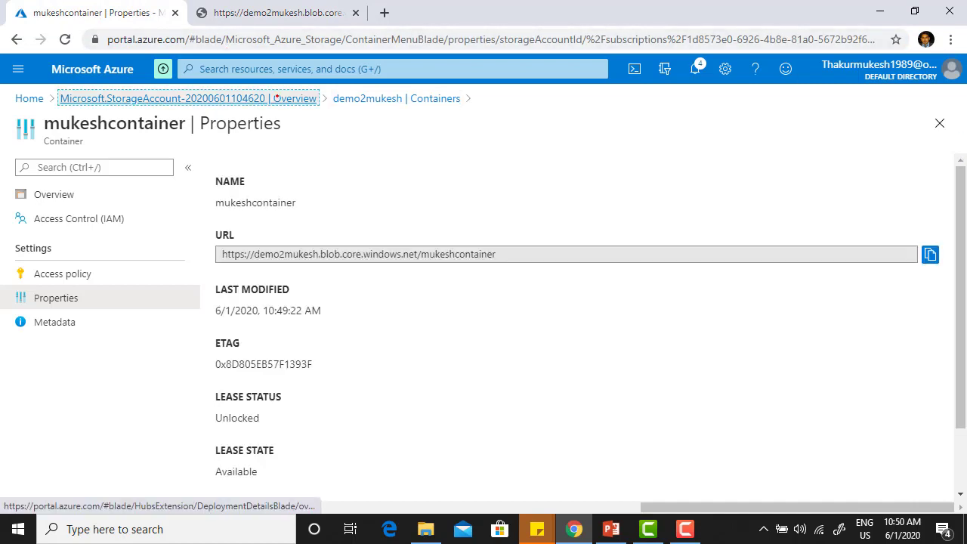
{"action": "left_click", "coordinate": [278, 98]}
{"action": "left_click", "coordinate": [319, 350]}
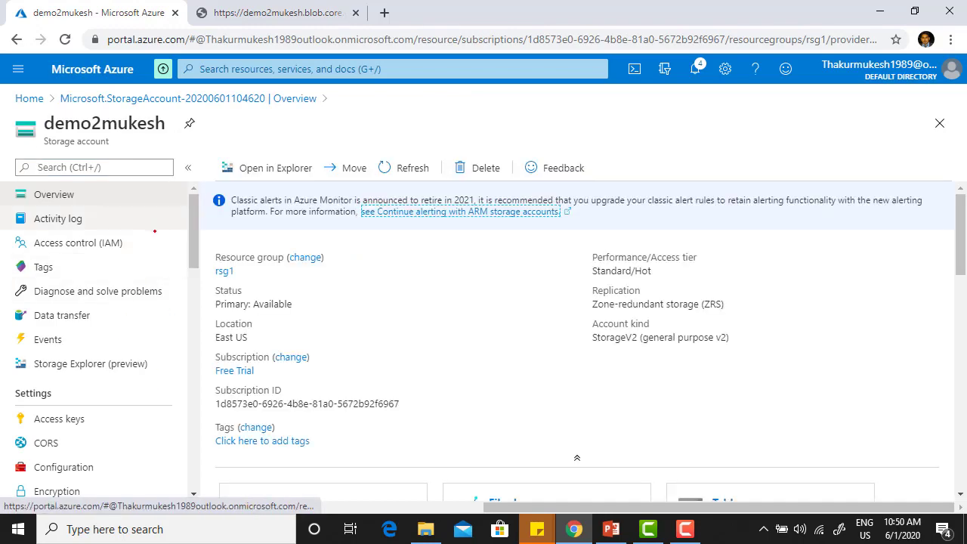
{"action": "left_click", "coordinate": [131, 242]}
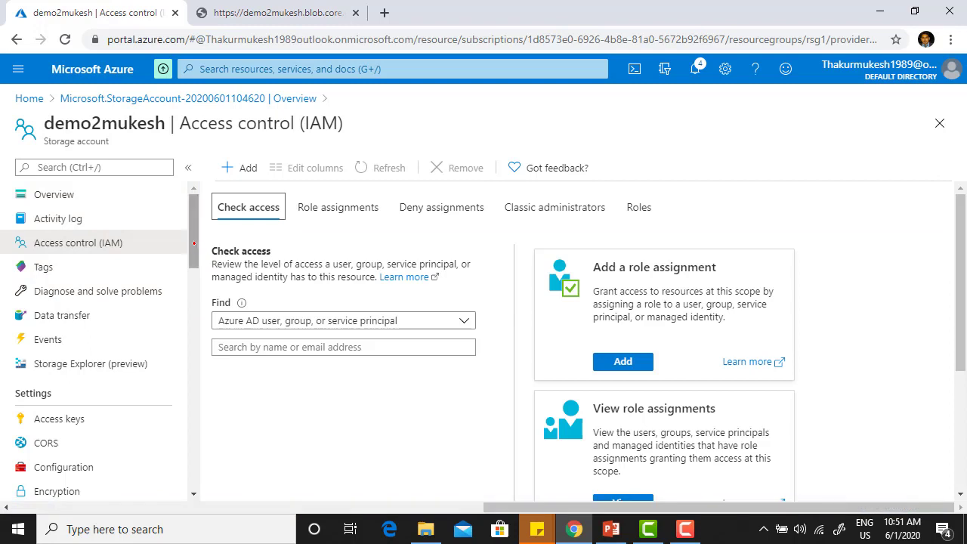
{"action": "left_click_drag", "start_coordinate": [195, 248], "coordinate": [195, 275]}
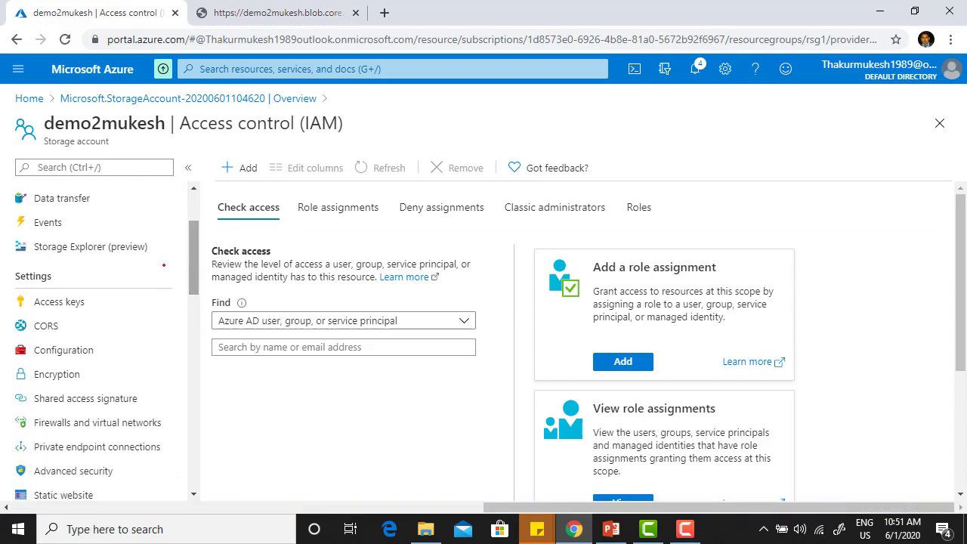
{"action": "left_click", "coordinate": [119, 247]}
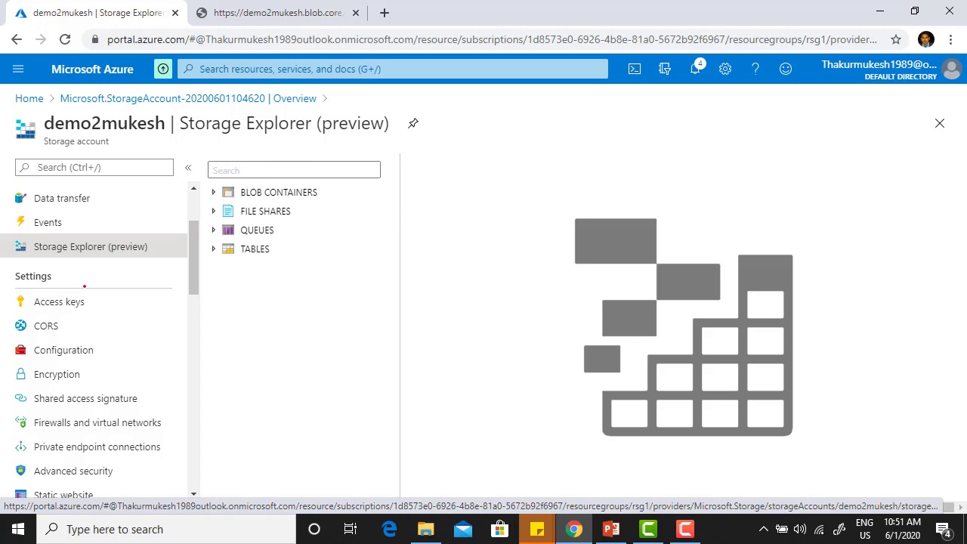
Step: Review the storage account's access keys, comparing the key1 and key2 entries
{"action": "left_click", "coordinate": [77, 299]}
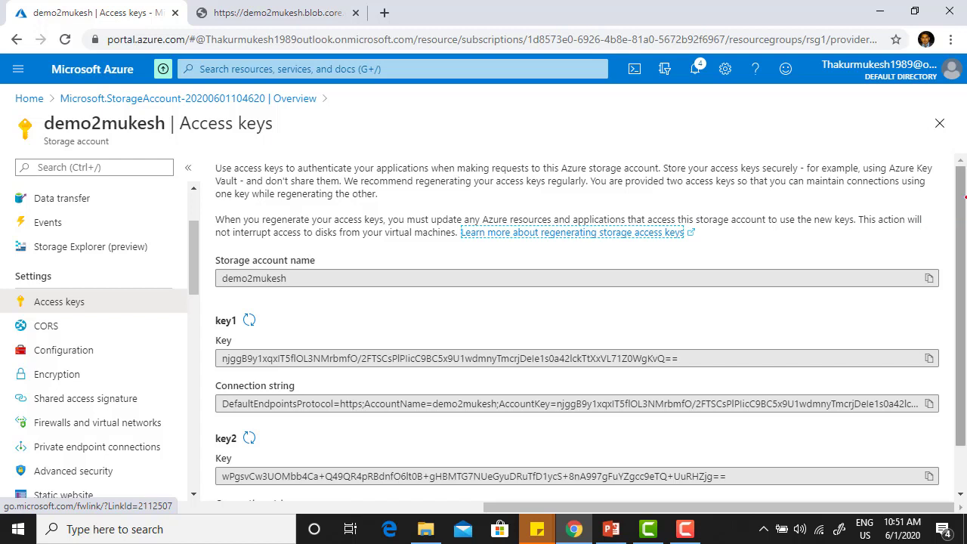
{"action": "scroll", "coordinate": [964, 263], "scroll_direction": "down", "scroll_amount": 2}
{"action": "left_click", "coordinate": [319, 305]}
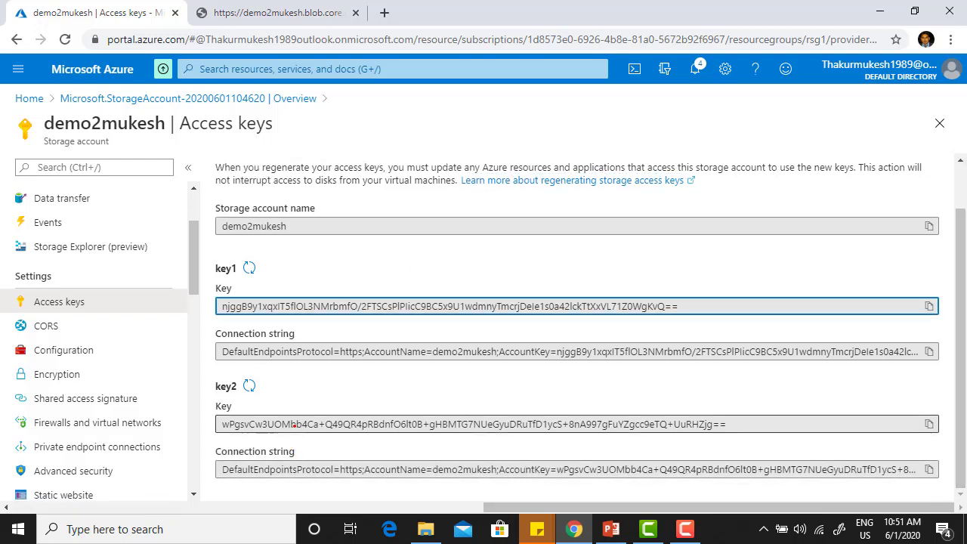
{"action": "left_click", "coordinate": [293, 423]}
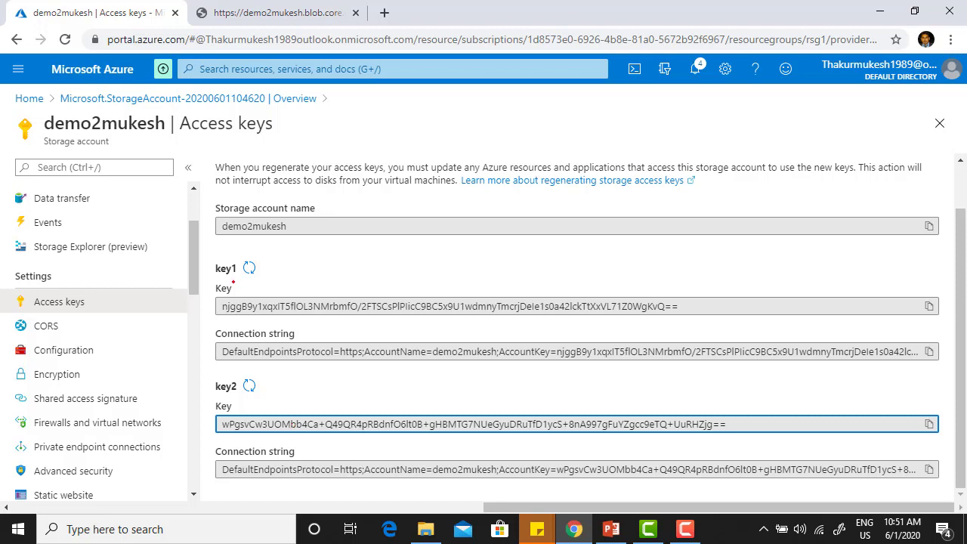
{"action": "double_click", "coordinate": [302, 306]}
{"action": "left_click", "coordinate": [636, 310]}
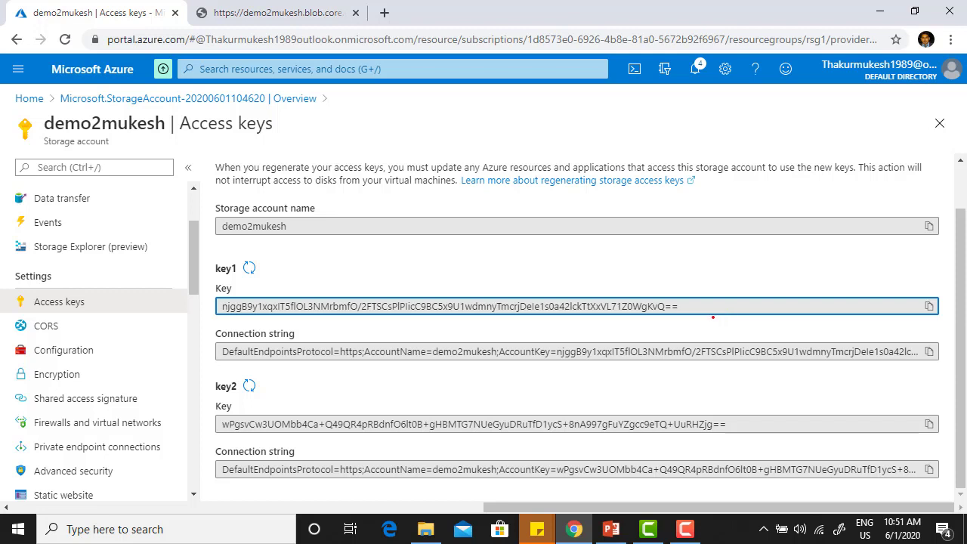
Step: Regenerate the storage account's access key key1 and inspect the new key
{"action": "left_click", "coordinate": [249, 268]}
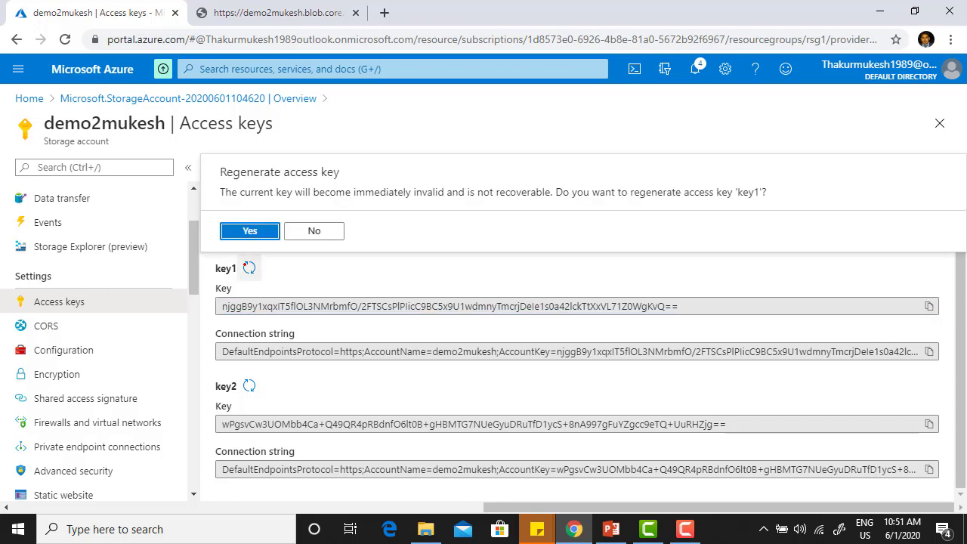
{"action": "left_click", "coordinate": [250, 231]}
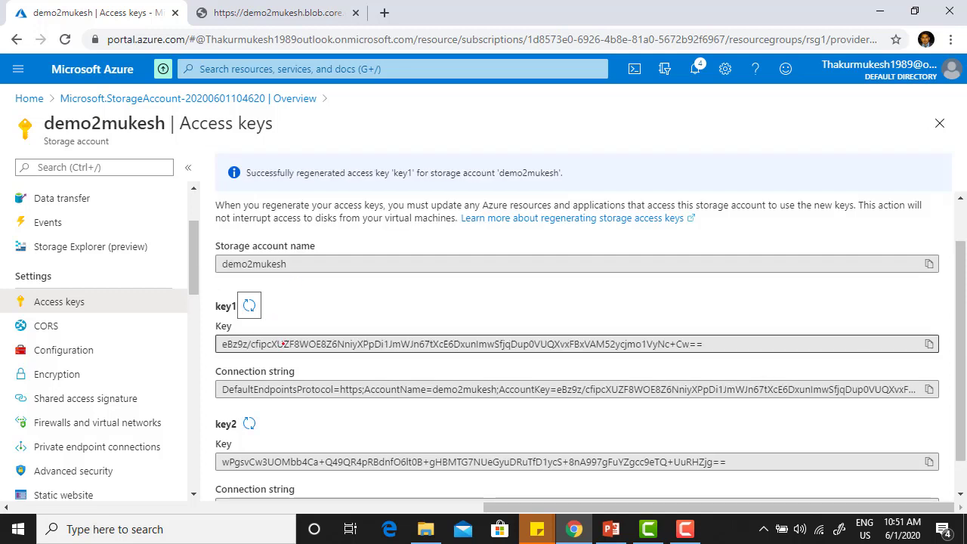
{"action": "left_click", "coordinate": [280, 344]}
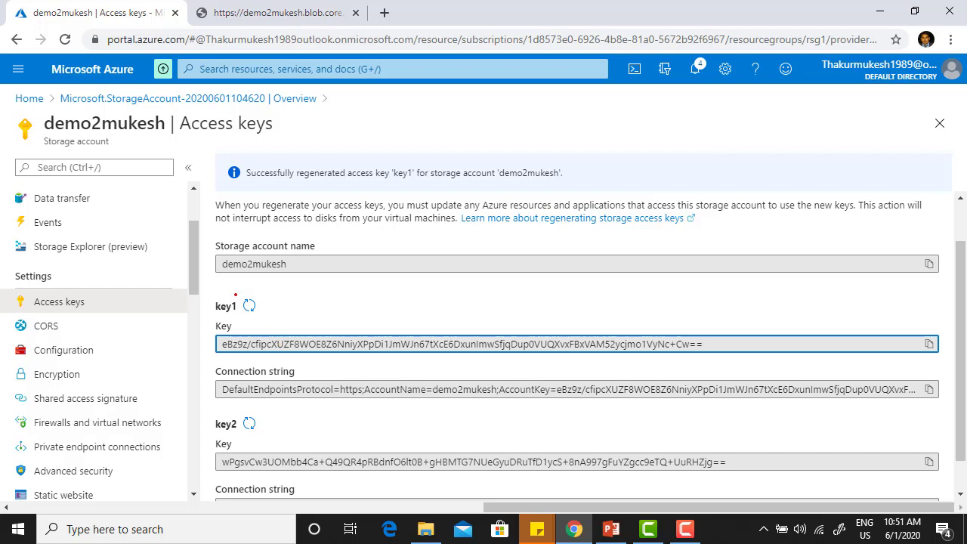
{"action": "left_click_drag", "start_coordinate": [254, 344], "coordinate": [221, 343]}
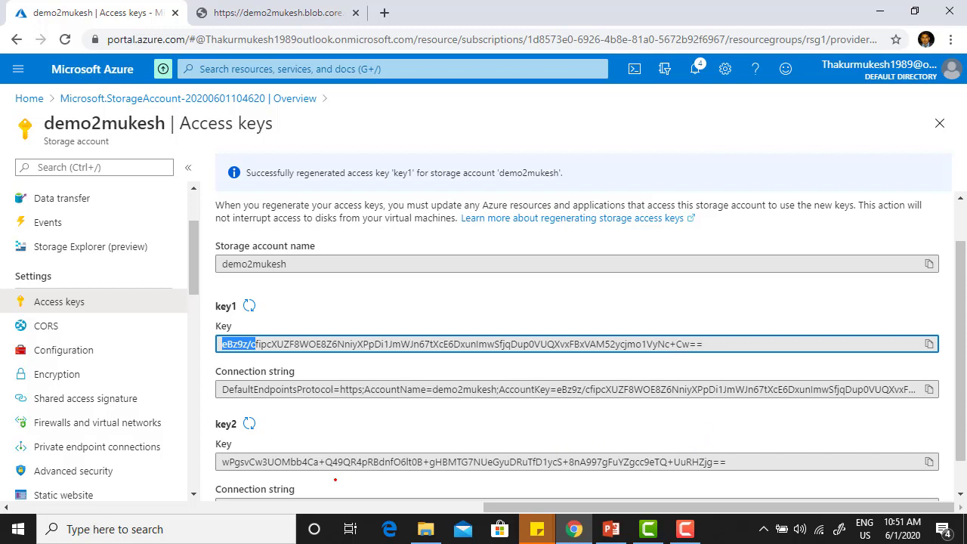
Step: Inspect the key2 access key and review the account's Shared access signature options, including the signing key and time zone choices
{"action": "left_click_drag", "start_coordinate": [262, 461], "coordinate": [694, 462]}
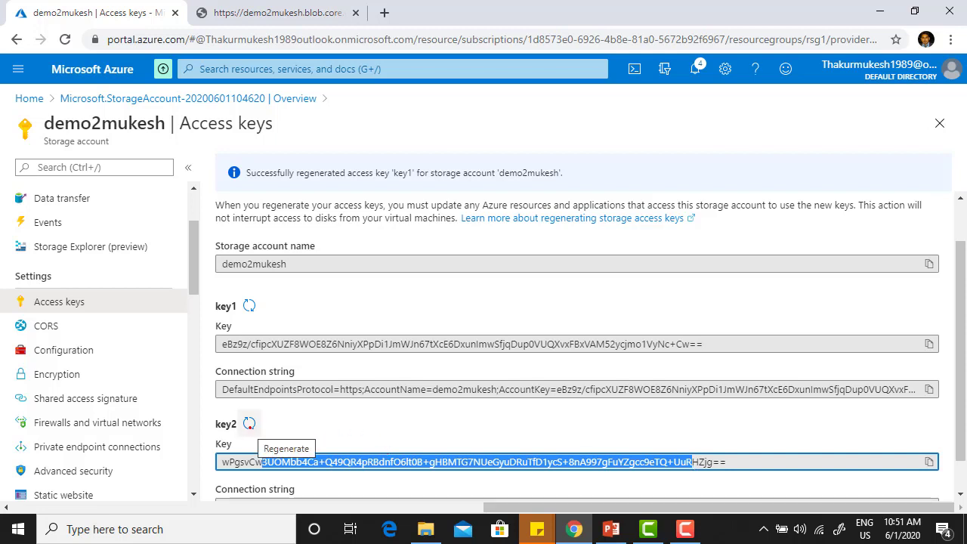
{"action": "left_click", "coordinate": [75, 407]}
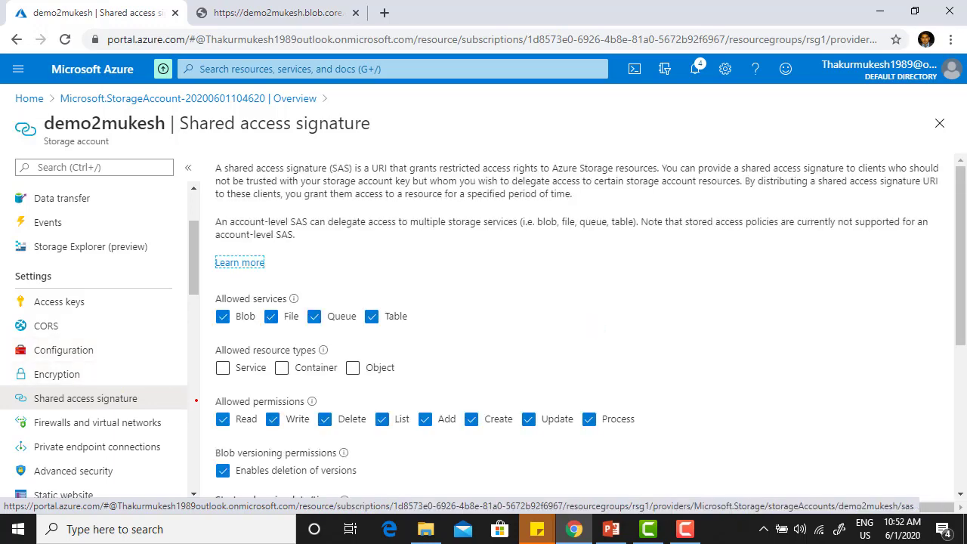
{"action": "scroll", "coordinate": [965, 232], "scroll_direction": "down", "scroll_amount": 3}
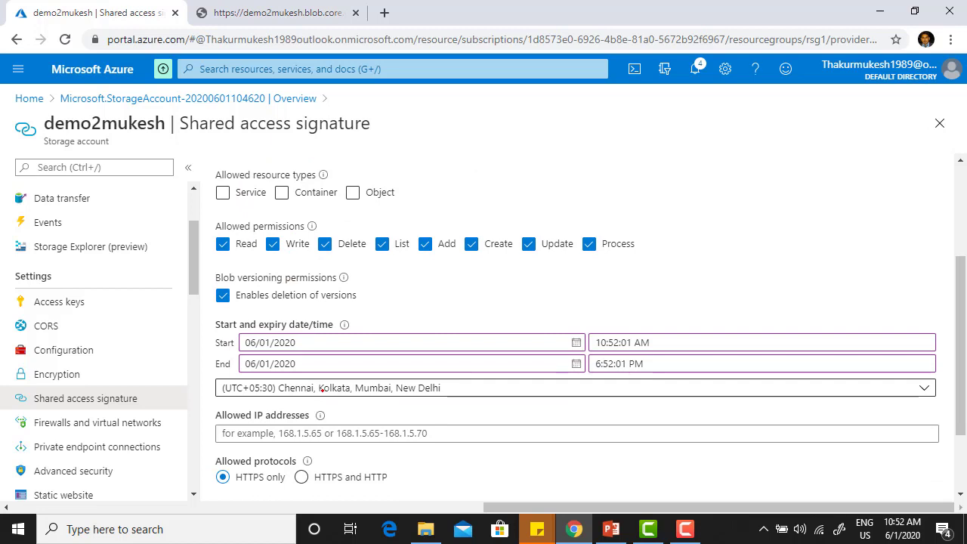
{"action": "scroll", "coordinate": [295, 371], "scroll_direction": "down", "scroll_amount": 2}
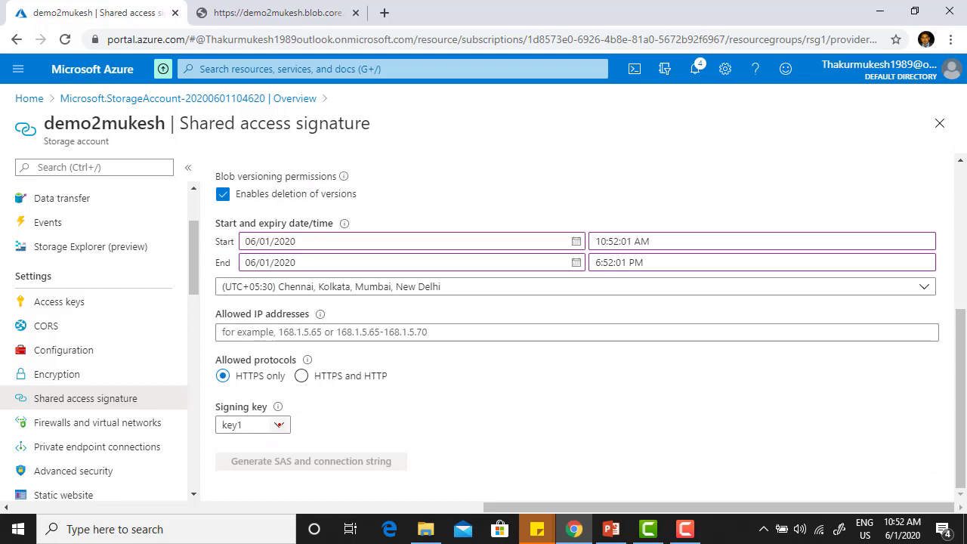
{"action": "left_click", "coordinate": [279, 424]}
{"action": "left_click", "coordinate": [234, 379]}
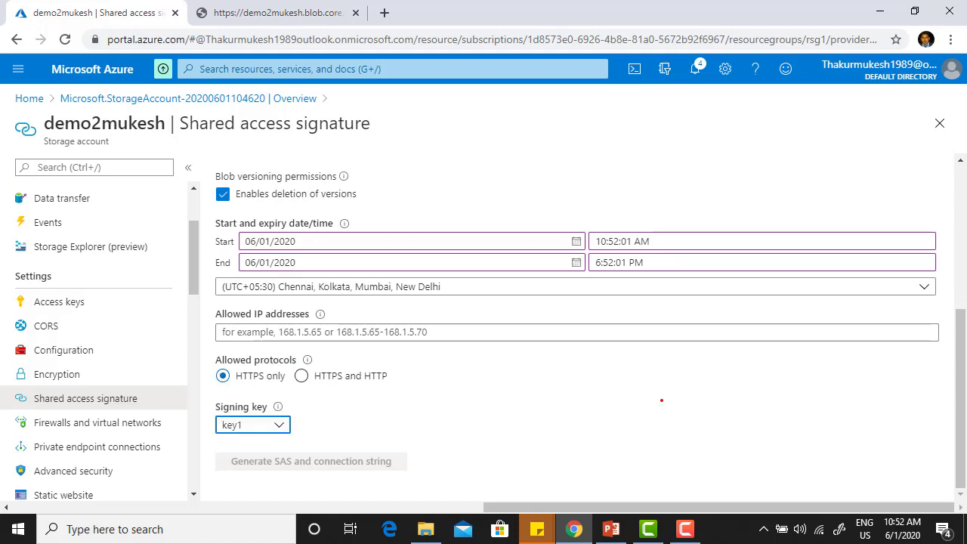
{"action": "scroll", "coordinate": [965, 302], "scroll_direction": "up", "scroll_amount": 4}
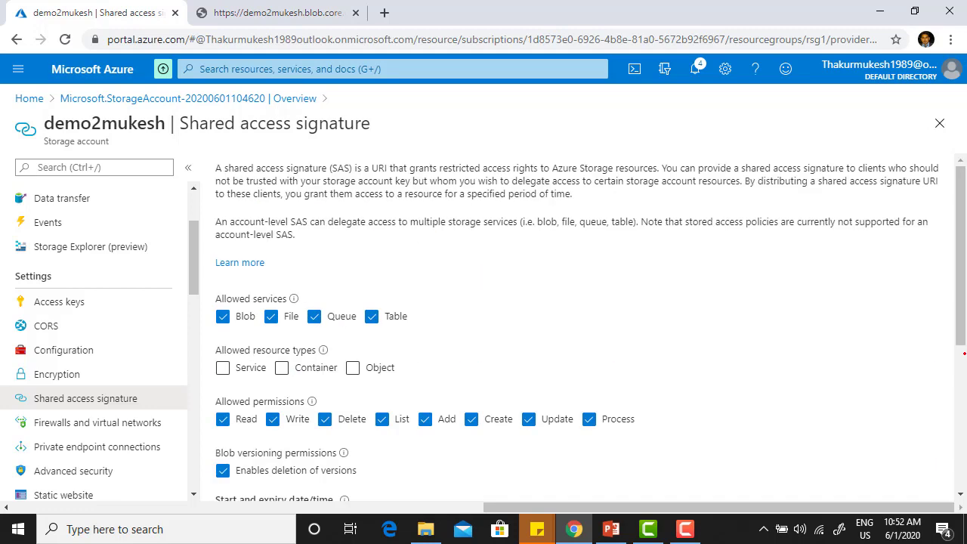
{"action": "scroll", "coordinate": [962, 454], "scroll_direction": "down", "scroll_amount": 4}
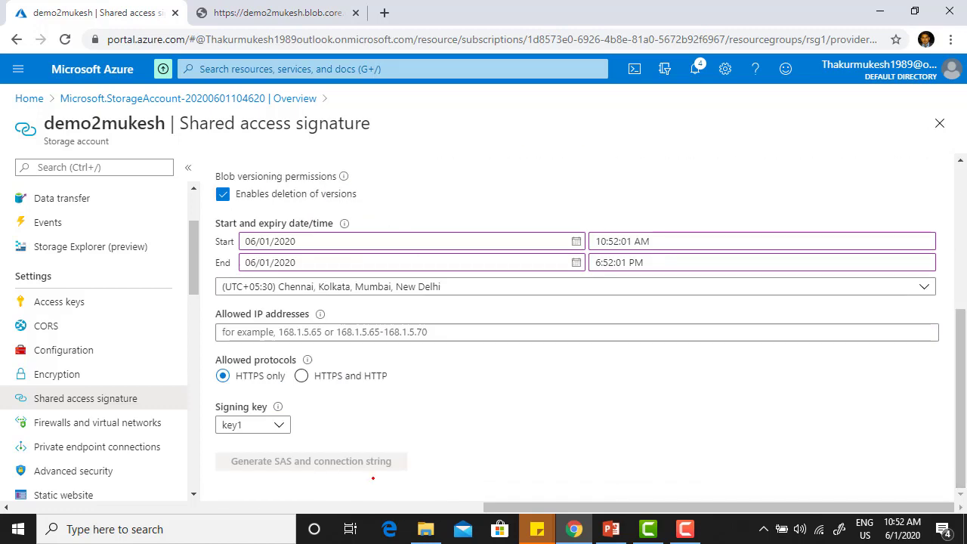
{"action": "left_click", "coordinate": [349, 460]}
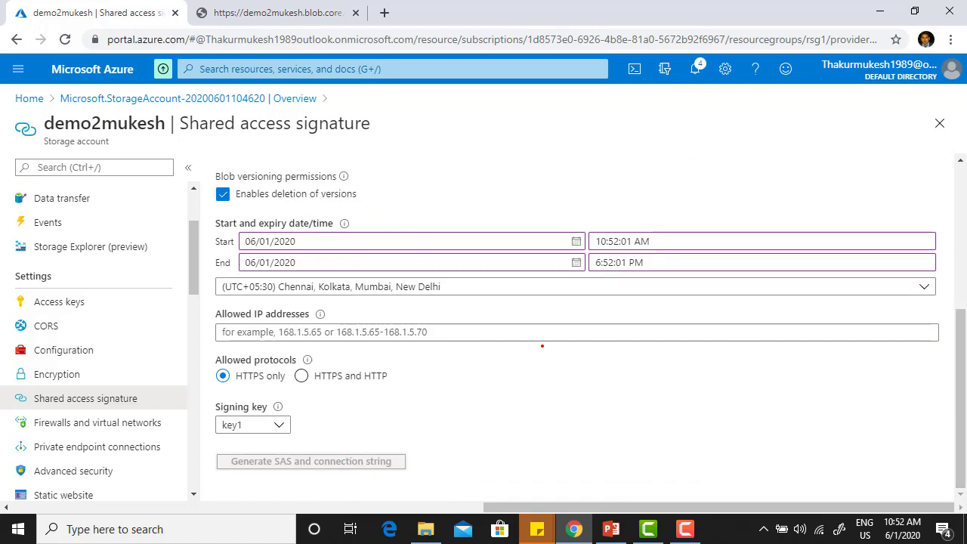
{"action": "left_click", "coordinate": [277, 286]}
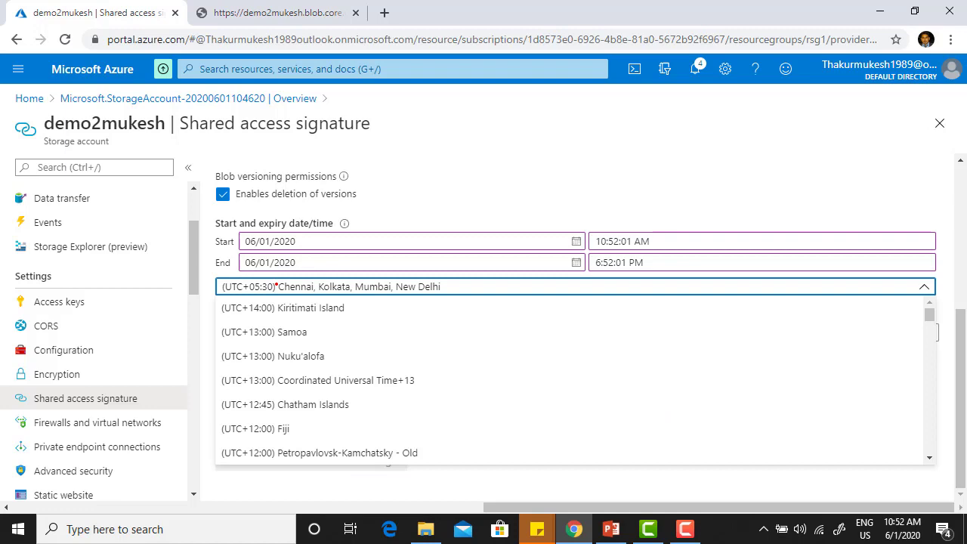
{"action": "left_click", "coordinate": [276, 286]}
{"action": "scroll", "coordinate": [965, 203], "scroll_direction": "up", "scroll_amount": 1}
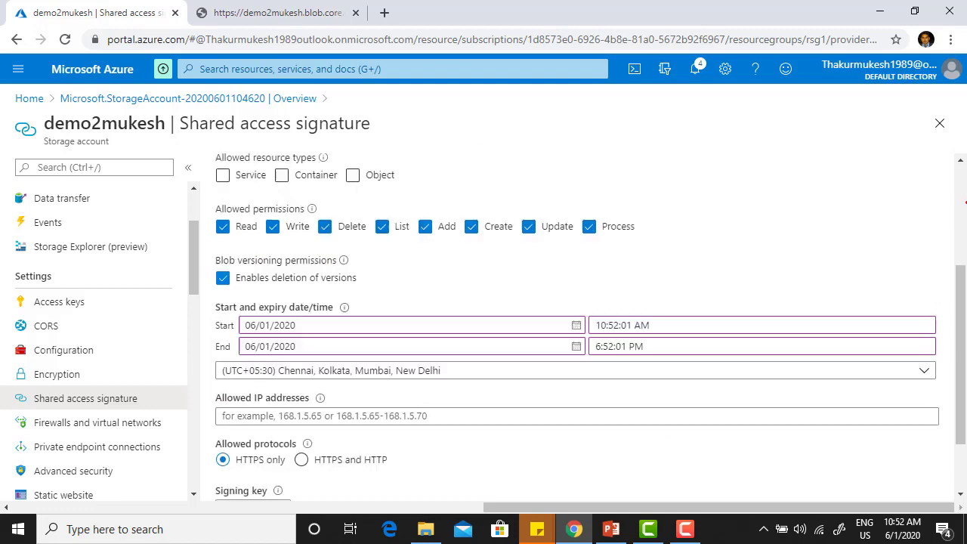
Step: Allow the Service, Container and Object resource types for the account's shared access signature
{"action": "scroll", "coordinate": [966, 203], "scroll_direction": "up", "scroll_amount": 3}
{"action": "left_click", "coordinate": [281, 367]}
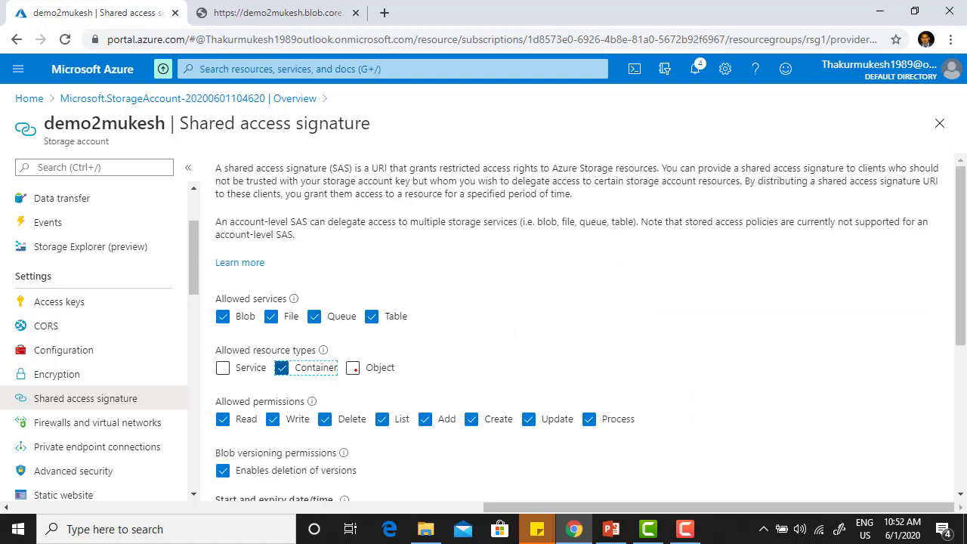
{"action": "left_click", "coordinate": [353, 367]}
{"action": "left_click", "coordinate": [222, 367]}
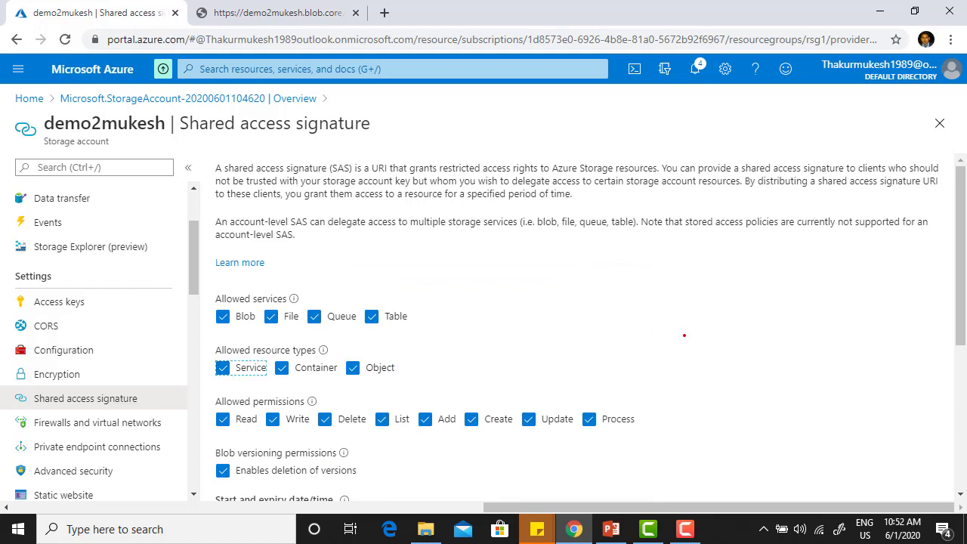
{"action": "scroll", "coordinate": [965, 257], "scroll_direction": "down", "scroll_amount": 1}
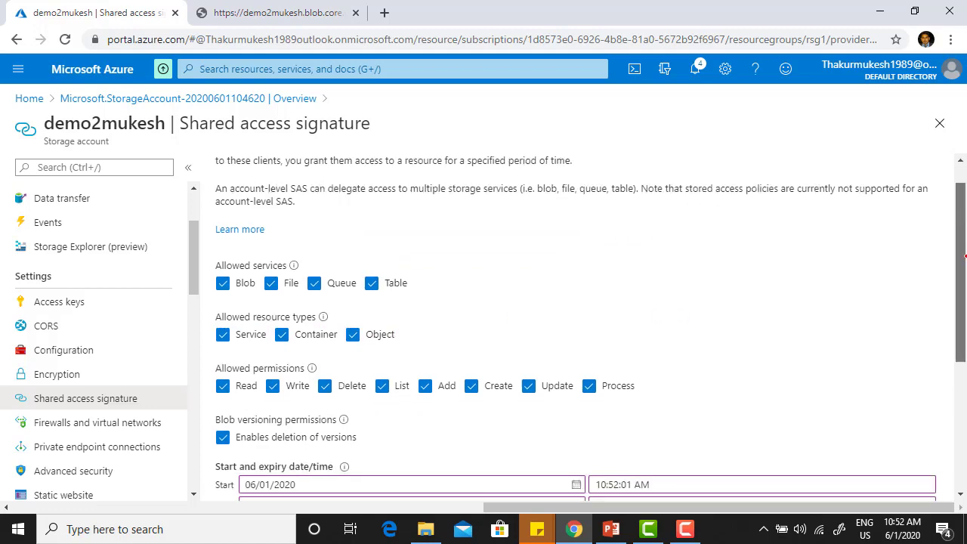
{"action": "scroll", "coordinate": [965, 257], "scroll_direction": "down", "scroll_amount": 3}
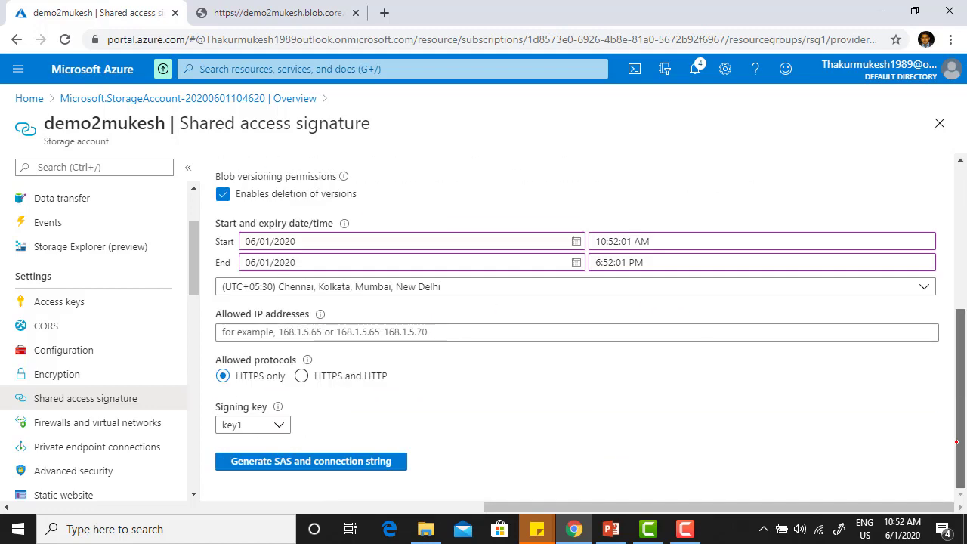
{"action": "left_click", "coordinate": [351, 461]}
Step: Check the container URL's browser tab, return to the portal and view the account's Firewalls and virtual networks settings
{"action": "key", "text": "ctrl+Tab"}
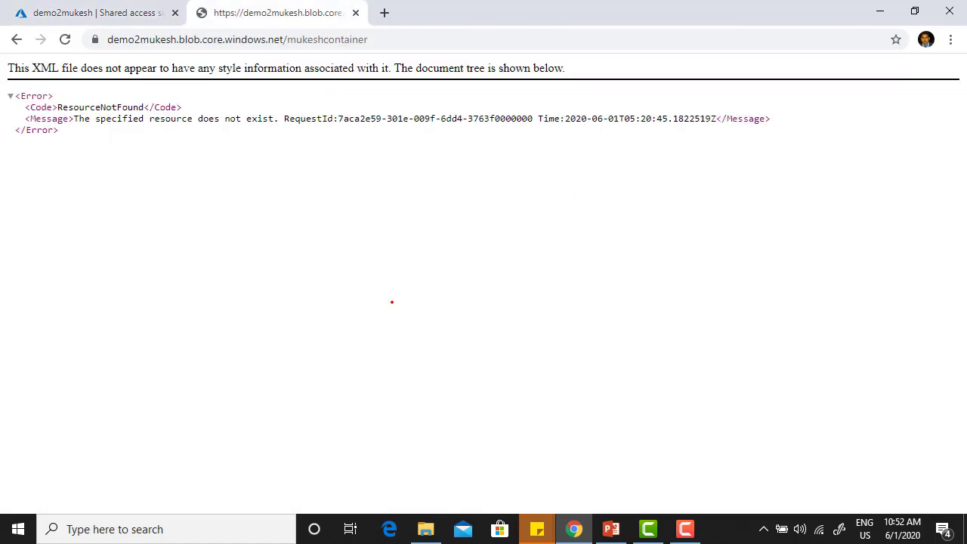
{"action": "key", "text": "ctrl+shift+Tab"}
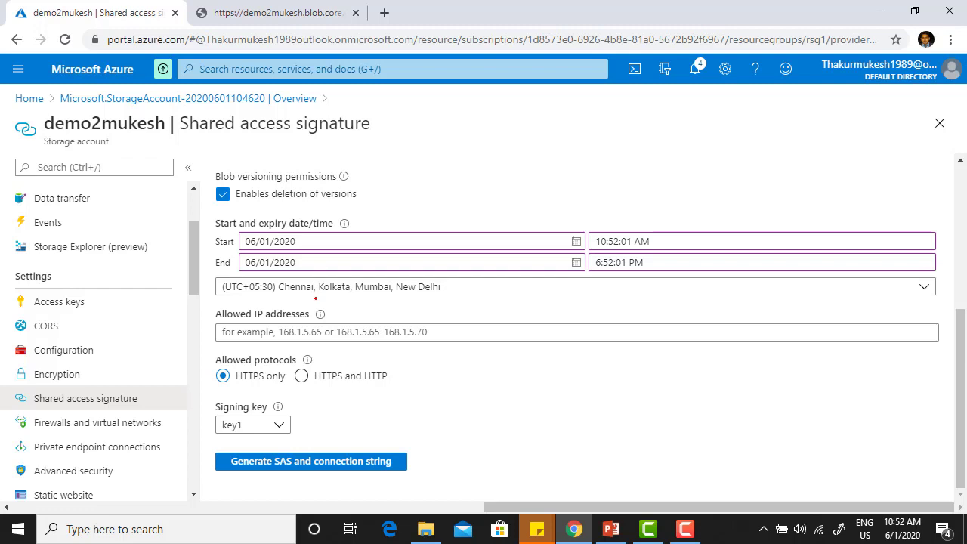
{"action": "left_click", "coordinate": [109, 421]}
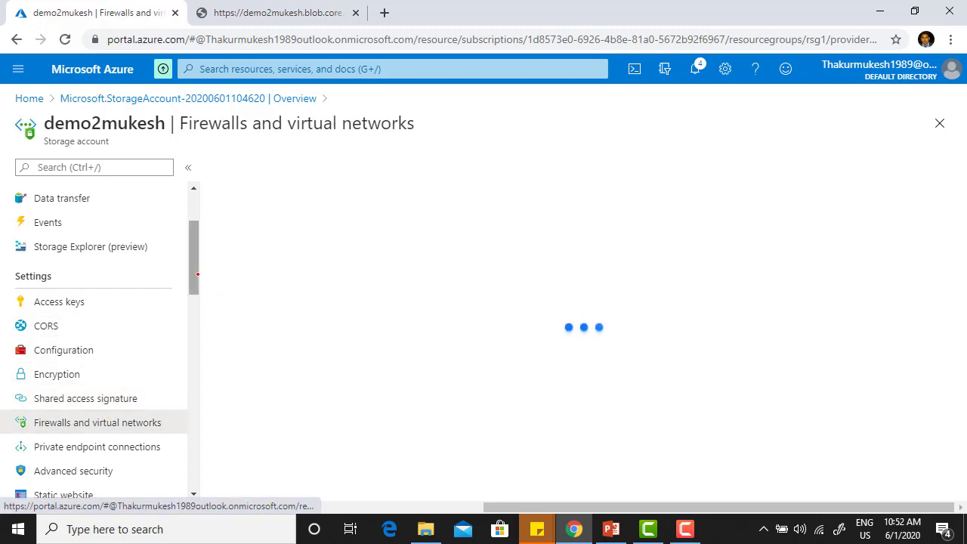
{"action": "scroll", "coordinate": [198, 285], "scroll_direction": "down", "scroll_amount": 1}
{"action": "scroll", "coordinate": [198, 285], "scroll_direction": "down", "scroll_amount": 1}
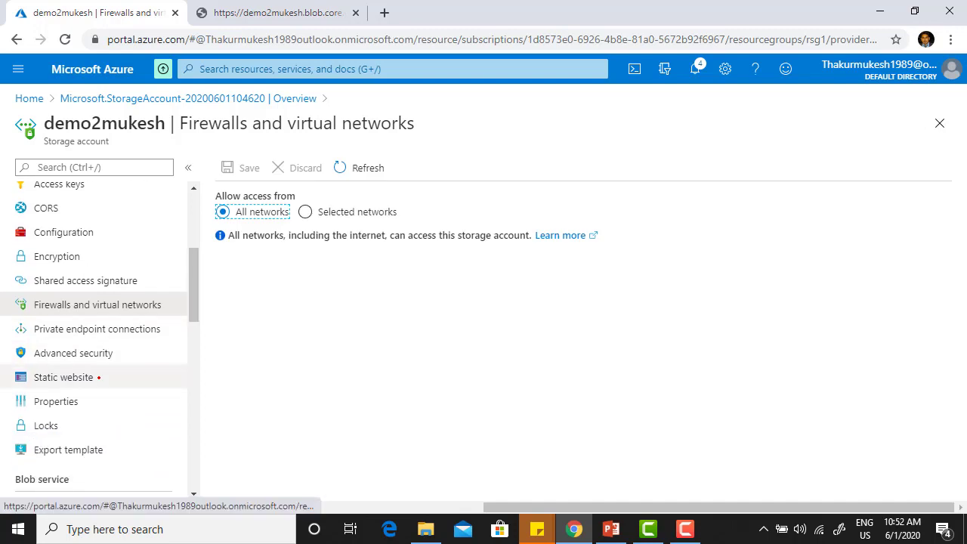
Step: Enable the static website with the owner's name as index document name and index.html as error document path, save, and copy the primary endpoint
{"action": "left_click", "coordinate": [64, 377]}
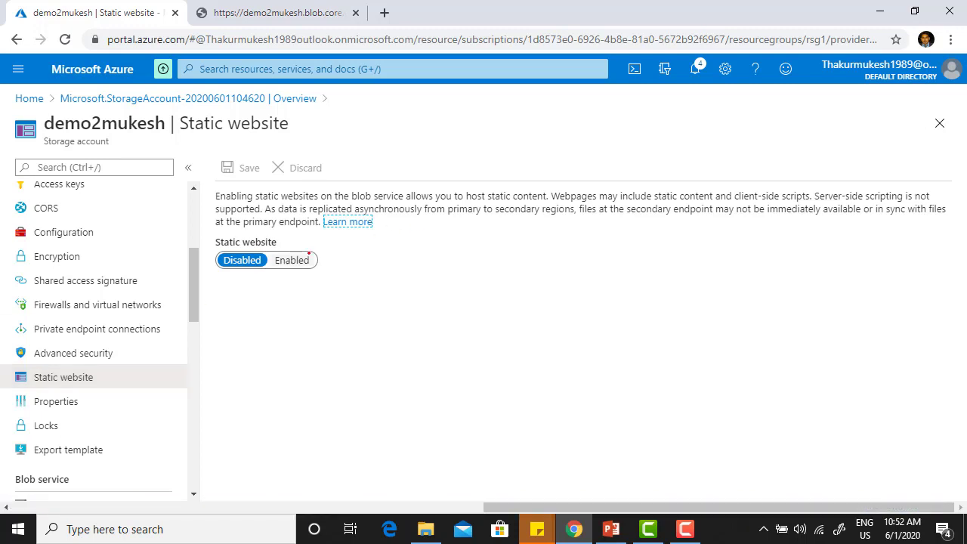
{"action": "left_click", "coordinate": [303, 260]}
{"action": "left_click", "coordinate": [435, 305]}
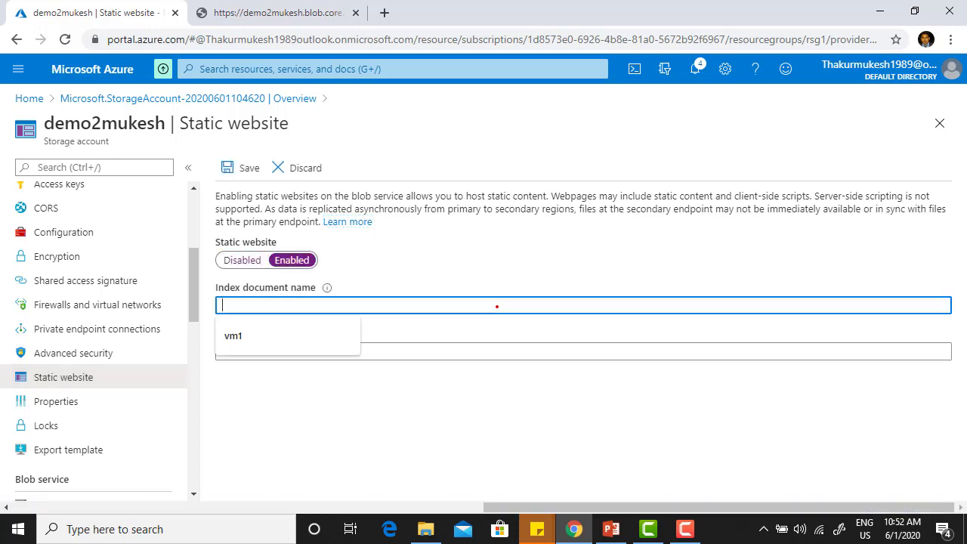
{"action": "type", "text": "mukeshsingh"}
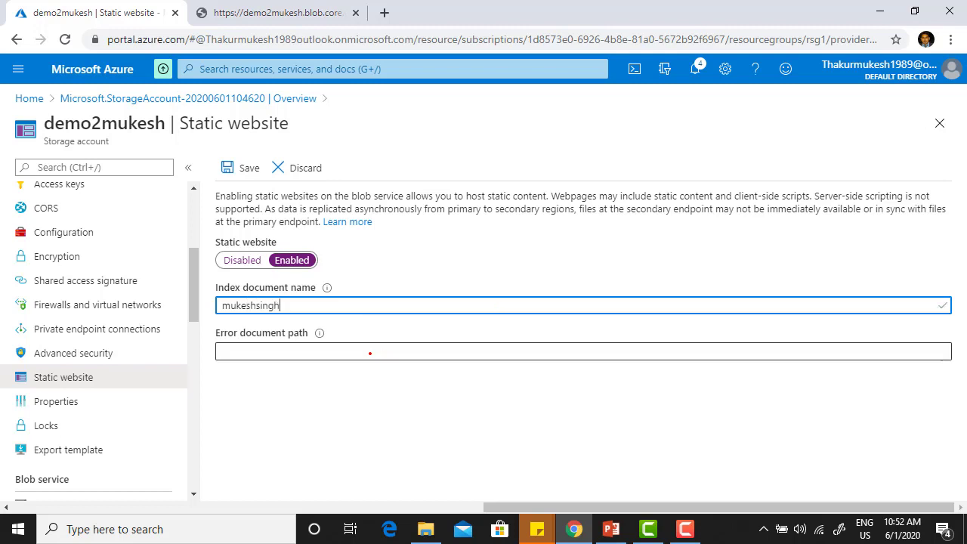
{"action": "left_click", "coordinate": [499, 351]}
{"action": "type", "text": "inde"}
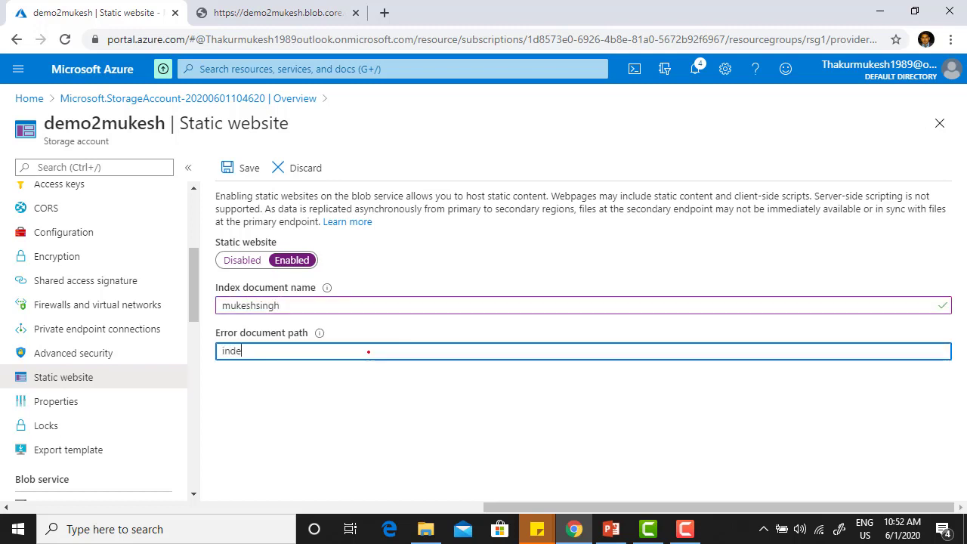
{"action": "type", "text": "x.html"}
{"action": "left_click", "coordinate": [439, 414]}
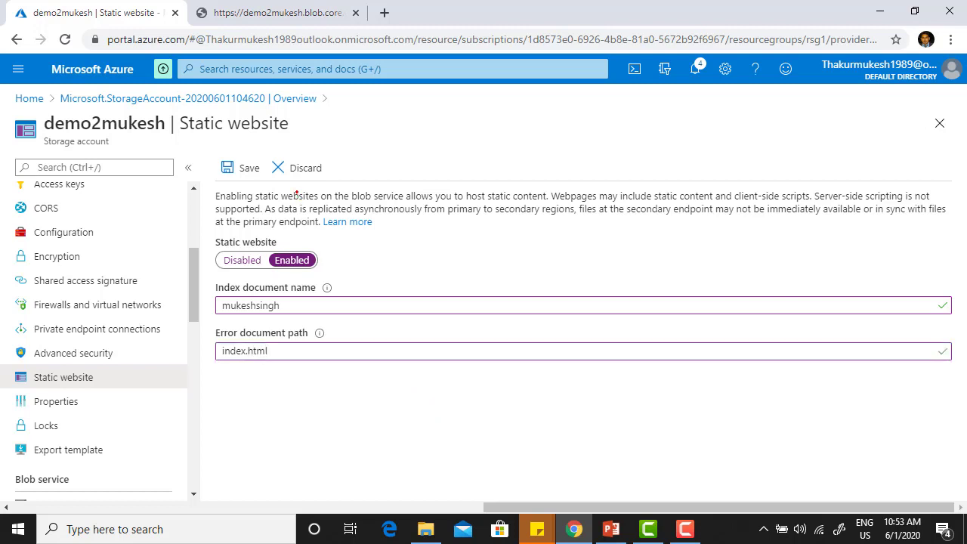
{"action": "left_click", "coordinate": [243, 167]}
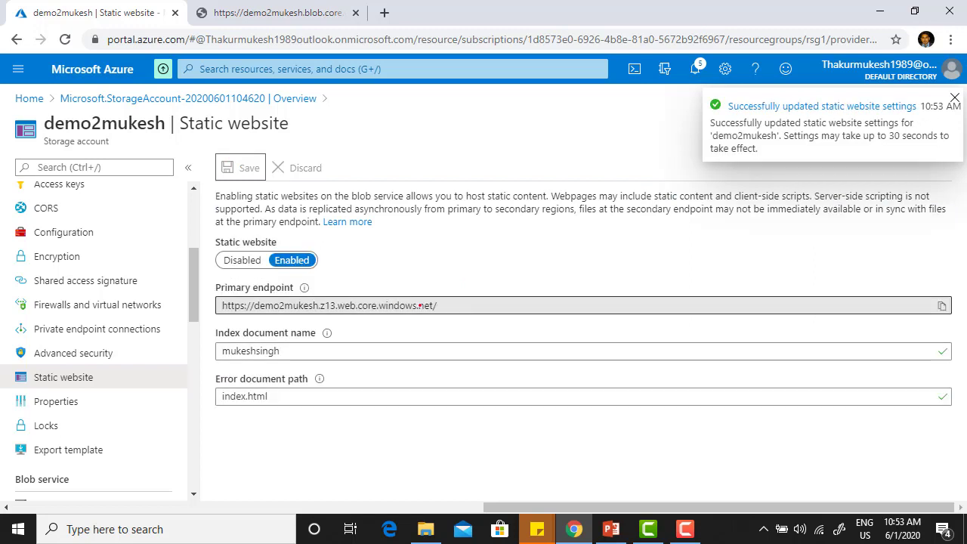
{"action": "left_click", "coordinate": [942, 342]}
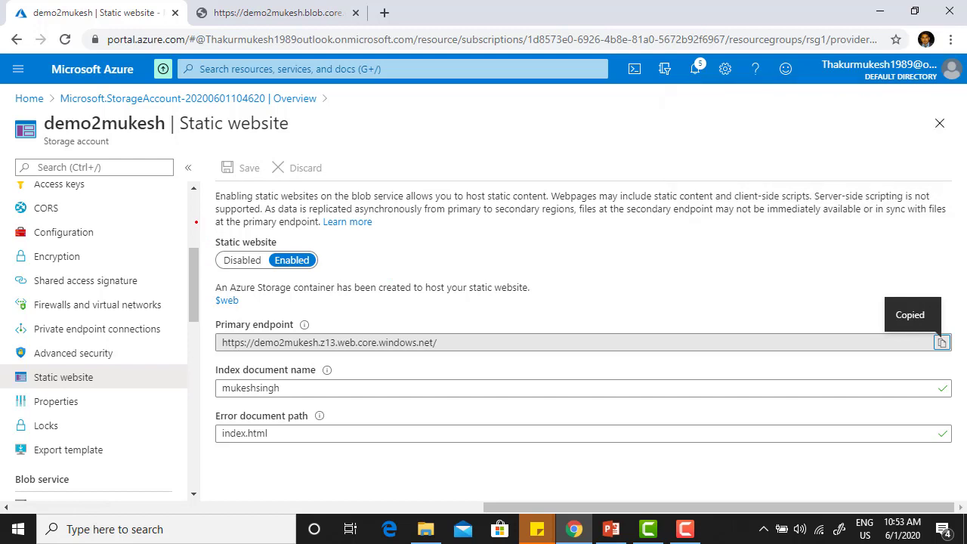
Step: Upload the index.html file from the desktop to the storage account's $web container
{"action": "left_click_drag", "start_coordinate": [196, 221], "coordinate": [200, 325]}
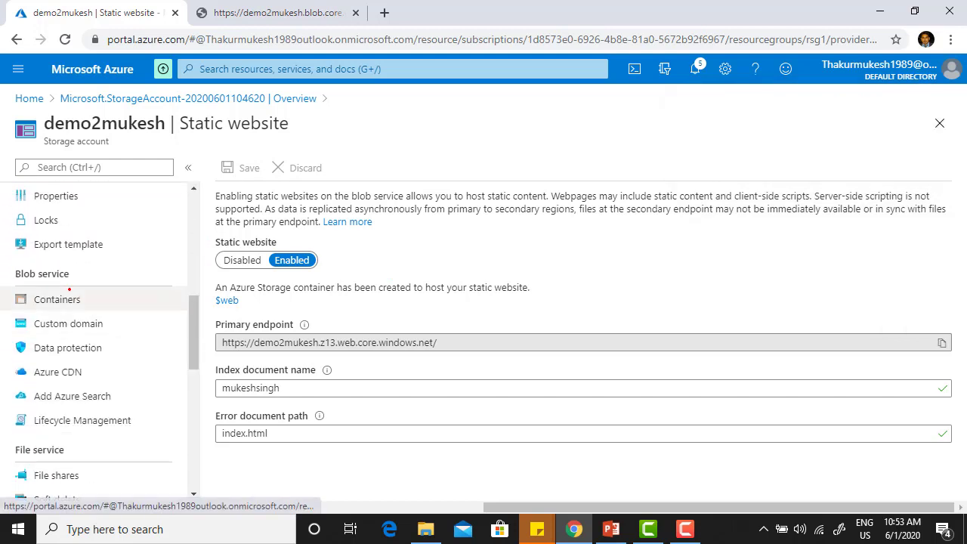
{"action": "left_click", "coordinate": [57, 299]}
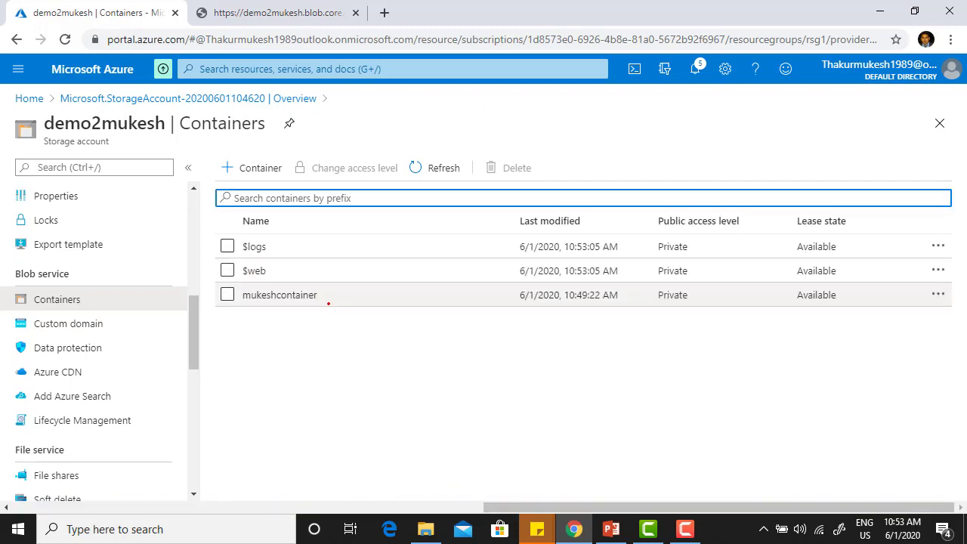
{"action": "left_click", "coordinate": [320, 273]}
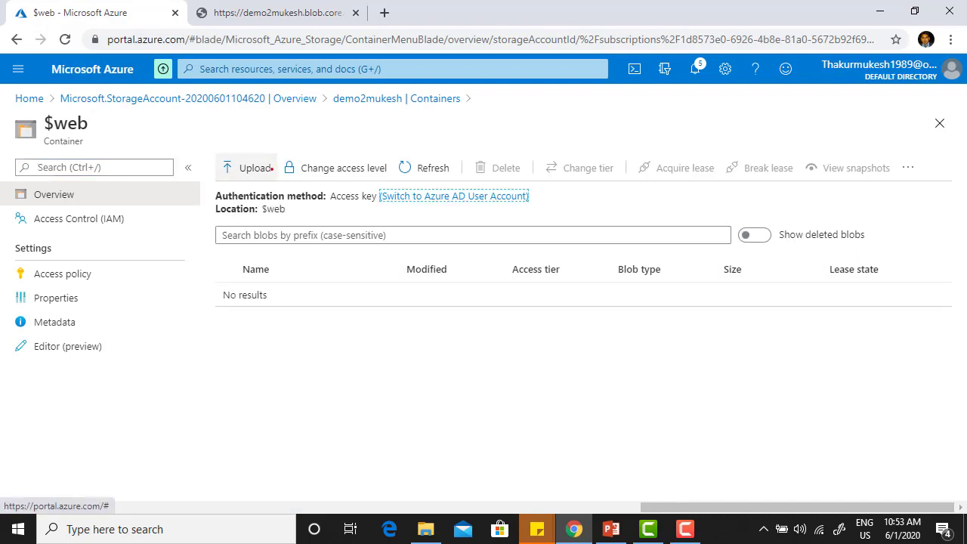
{"action": "left_click", "coordinate": [248, 167]}
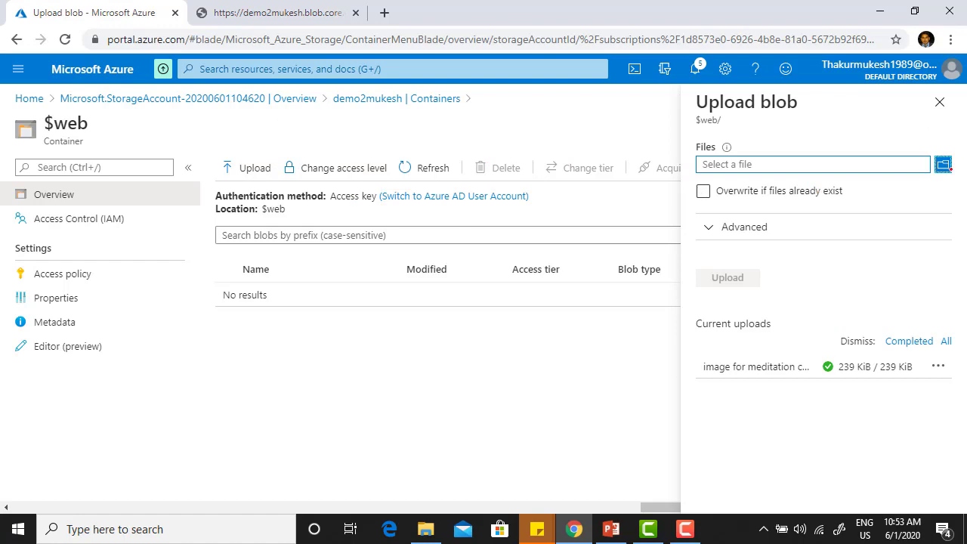
{"action": "left_click", "coordinate": [943, 165]}
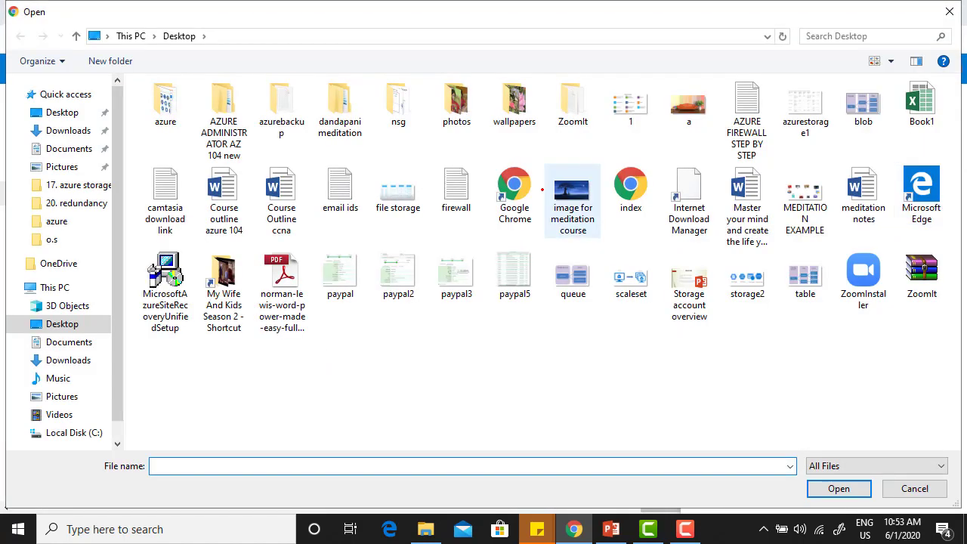
{"action": "double_click", "coordinate": [627, 183]}
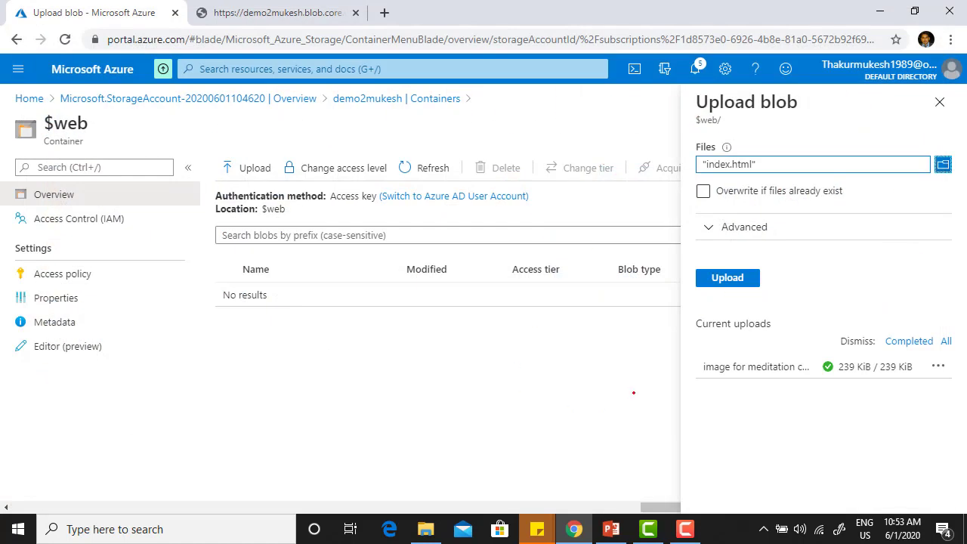
{"action": "left_click", "coordinate": [710, 274]}
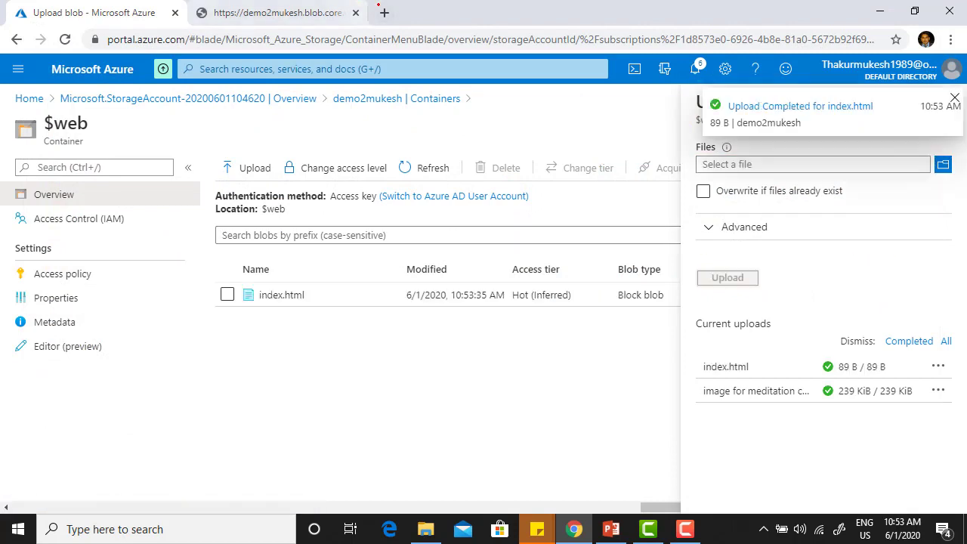
Step: Open the copied static website endpoint in a new browser tab and examine the page's text
{"action": "left_click", "coordinate": [383, 12]}
{"action": "key", "text": "ctrl+v"}
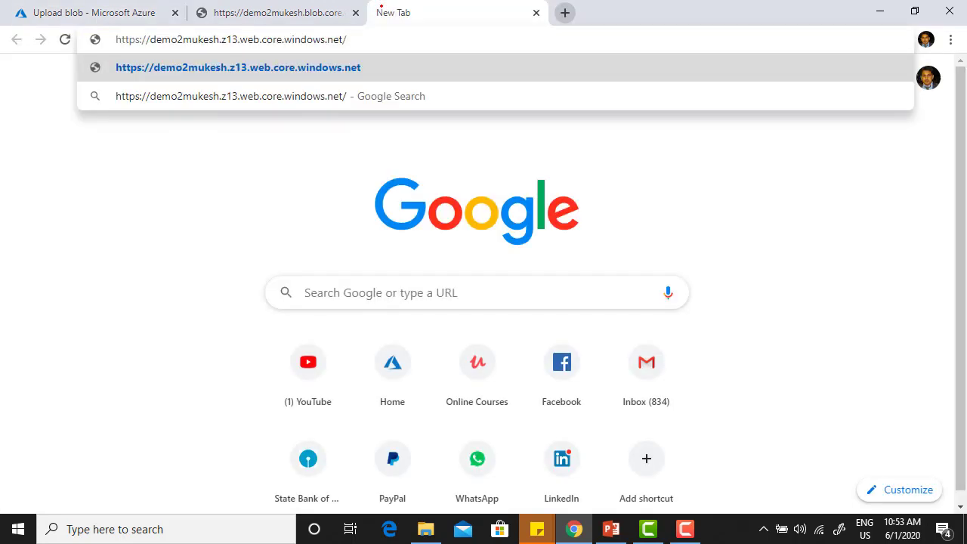
{"action": "key", "text": "Return"}
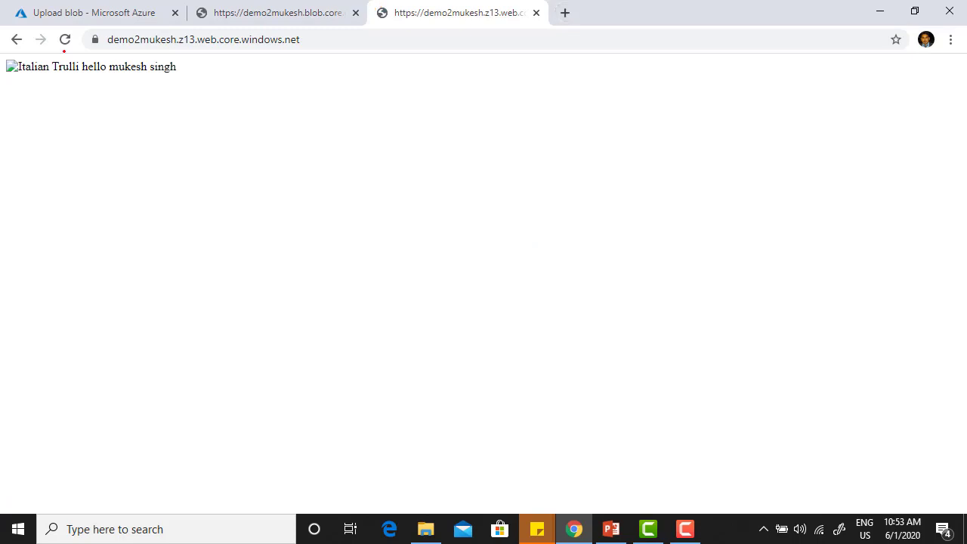
{"action": "left_click_drag", "start_coordinate": [175, 69], "coordinate": [6, 68]}
Step: Open the desktop's index file in Notepad and delete the image tag line above the greeting
{"action": "left_click", "coordinate": [509, 190]}
{"action": "key", "text": "super+d"}
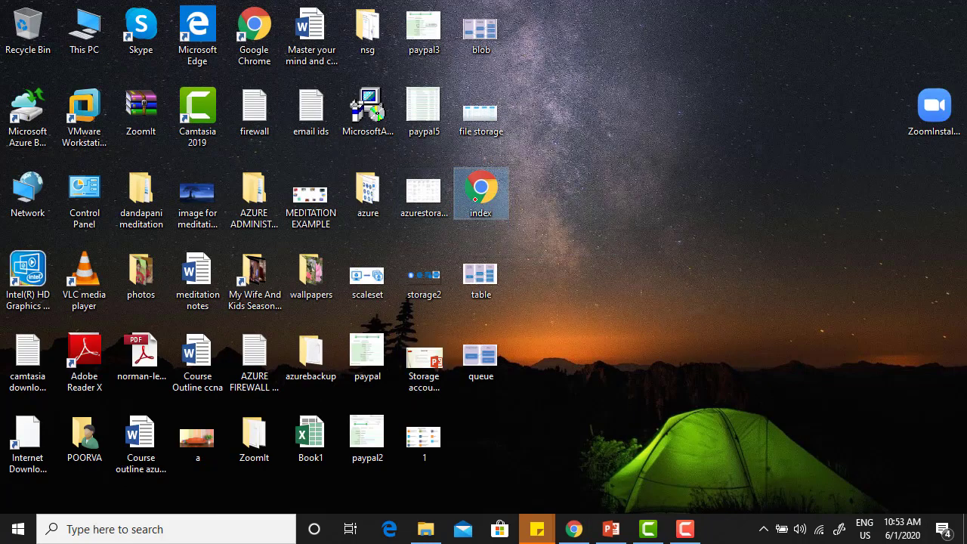
{"action": "right_click", "coordinate": [476, 184]}
{"action": "mouse_move", "coordinate": [587, 259]}
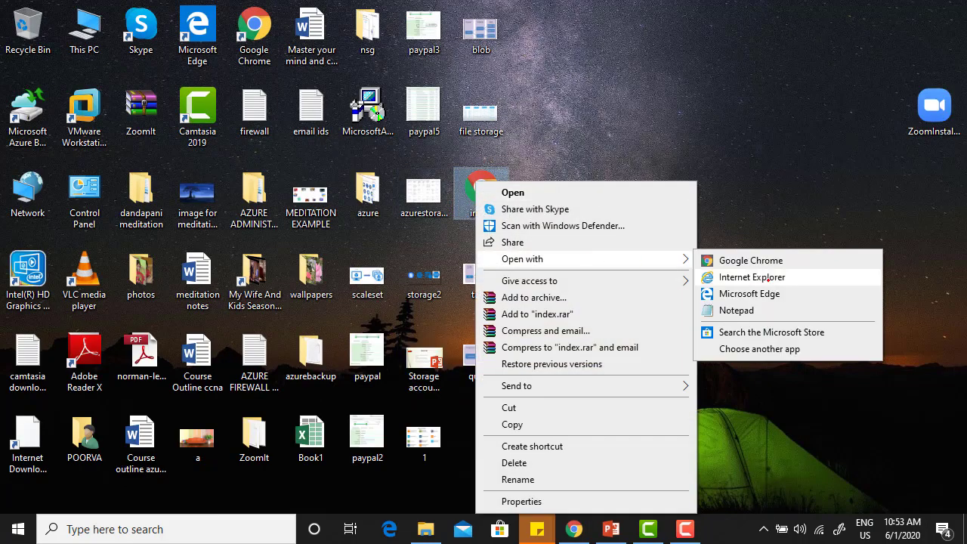
{"action": "left_click", "coordinate": [737, 310]}
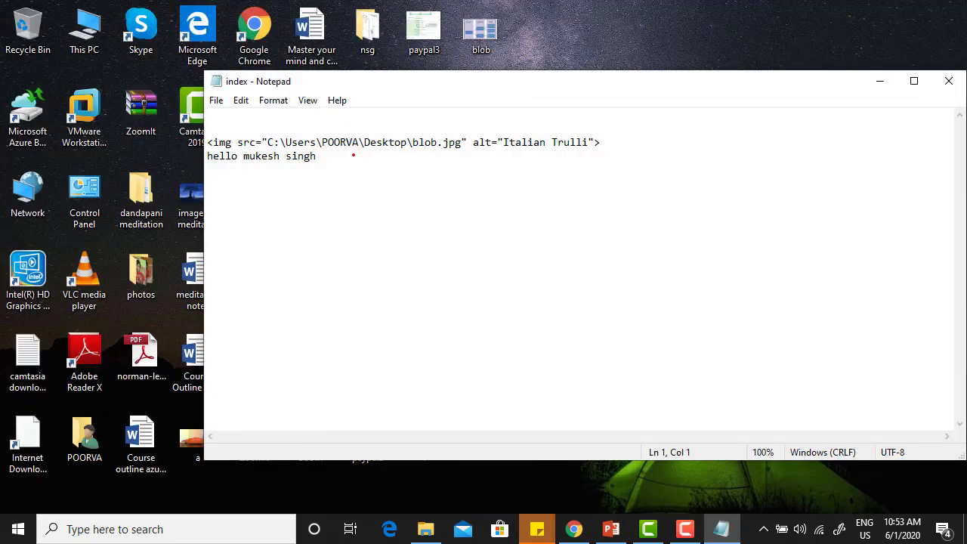
{"action": "left_click_drag", "start_coordinate": [613, 145], "coordinate": [209, 142]}
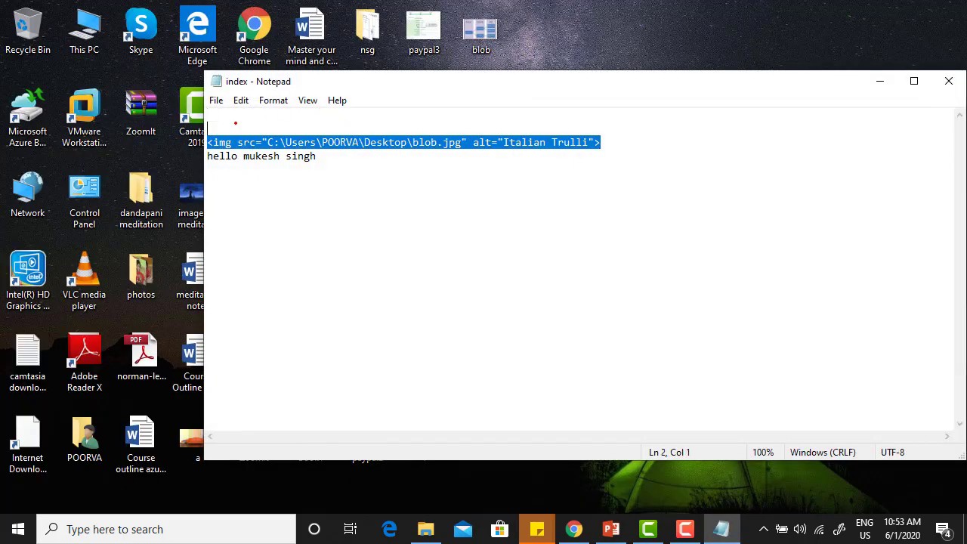
{"action": "key", "text": "BackSpace"}
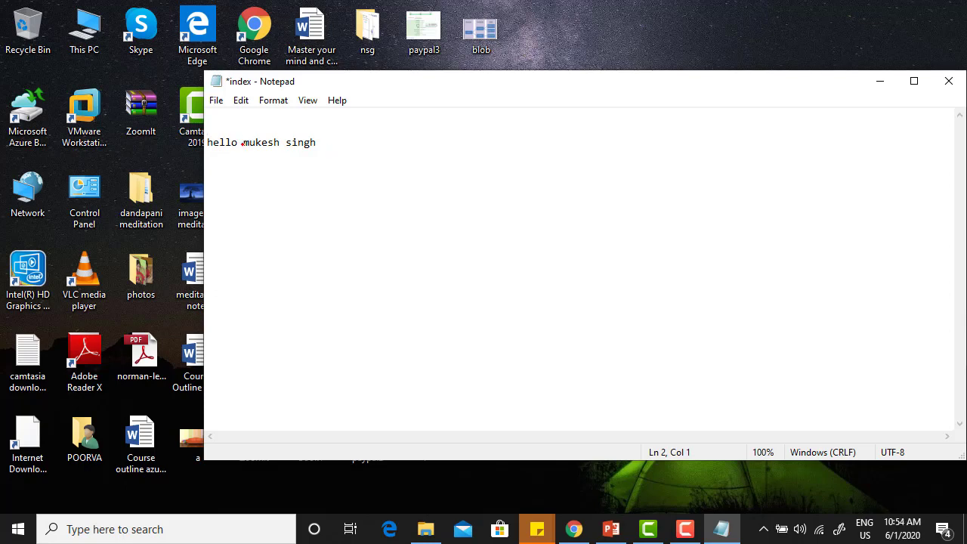
Step: Add "Mr." before the name in the greeting, capitalise the first name, then save and close the index file
{"action": "key", "text": "Delete"}
{"action": "type", "text": "M"}
{"action": "type", "text": "Mr."}
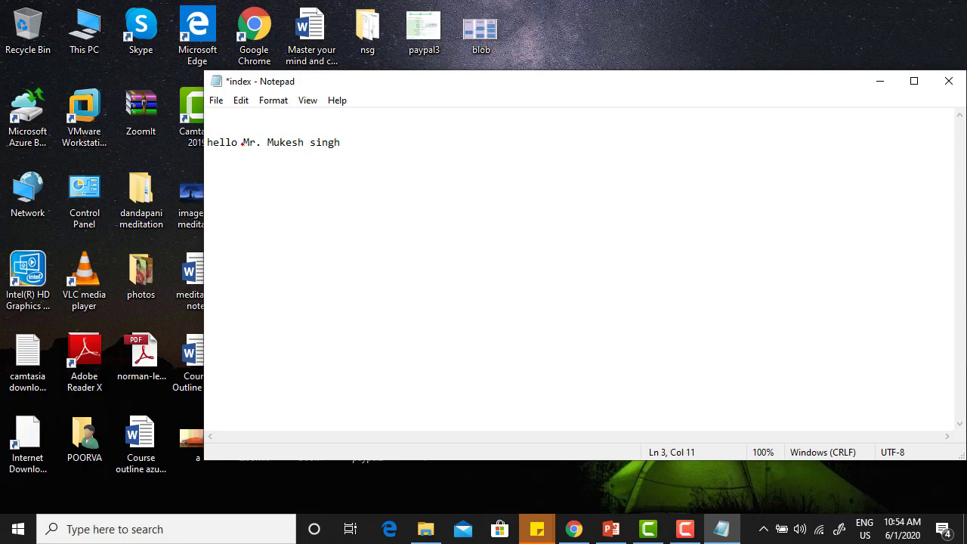
{"action": "key", "text": "ctrl+s"}
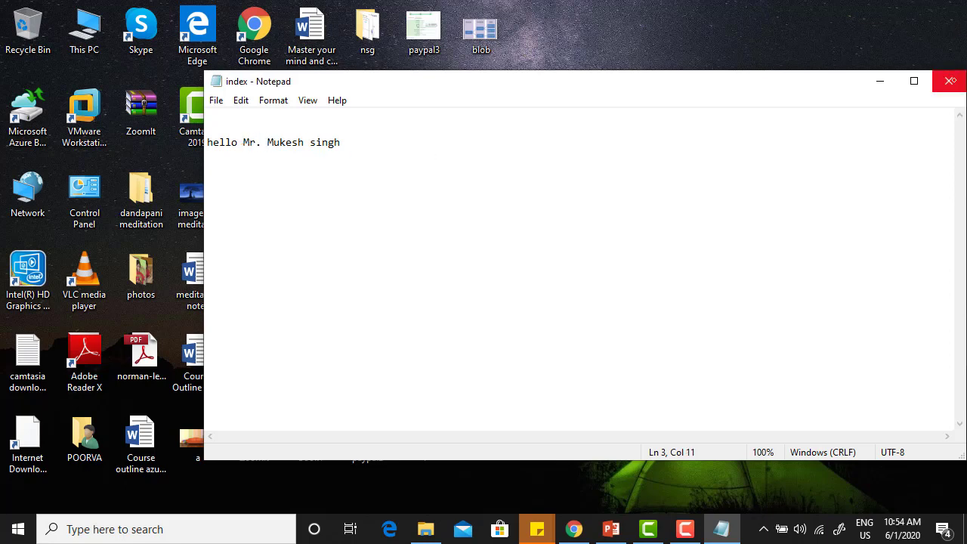
{"action": "left_click", "coordinate": [949, 81]}
Step: Switch back to the browser and reload the static website page to check its content
{"action": "key", "text": "alt+Tab"}
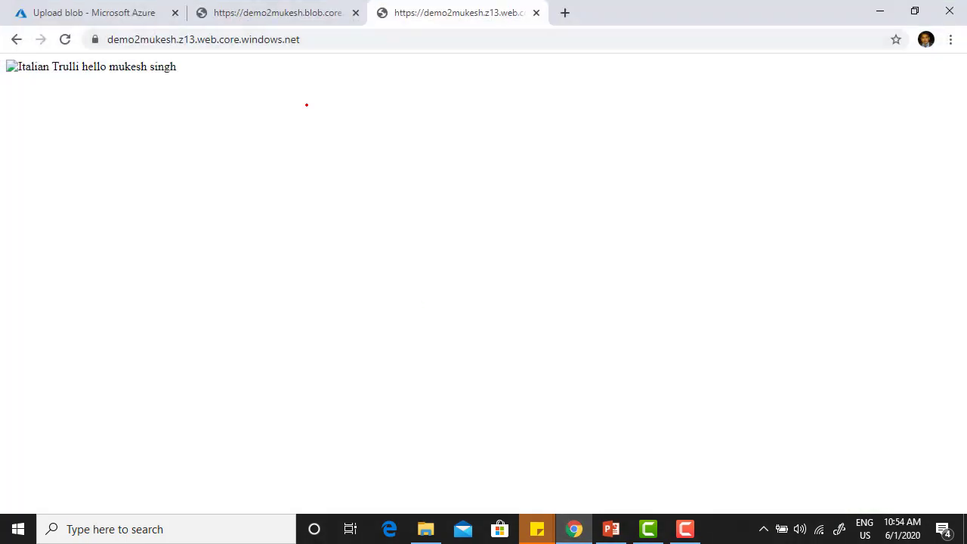
{"action": "key", "text": "F5"}
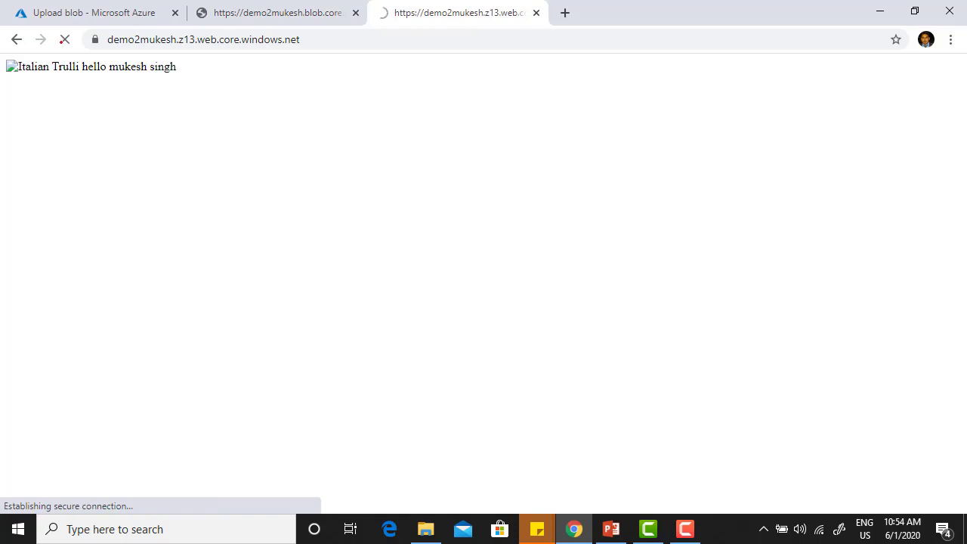
{"action": "key", "text": "ctrl+shift+Tab"}
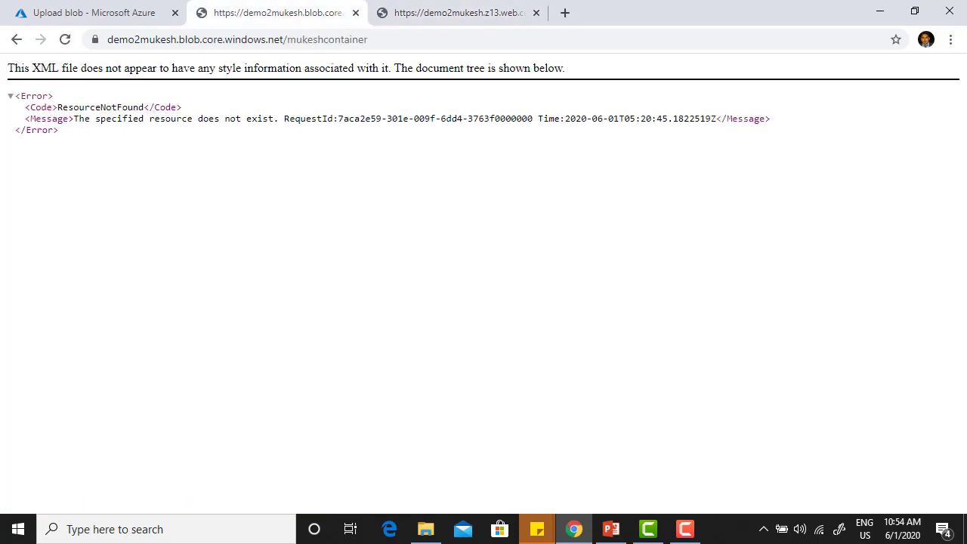
Step: Return to the Azure portal and delete the old index.html blob from the $web container
{"action": "left_click", "coordinate": [94, 13]}
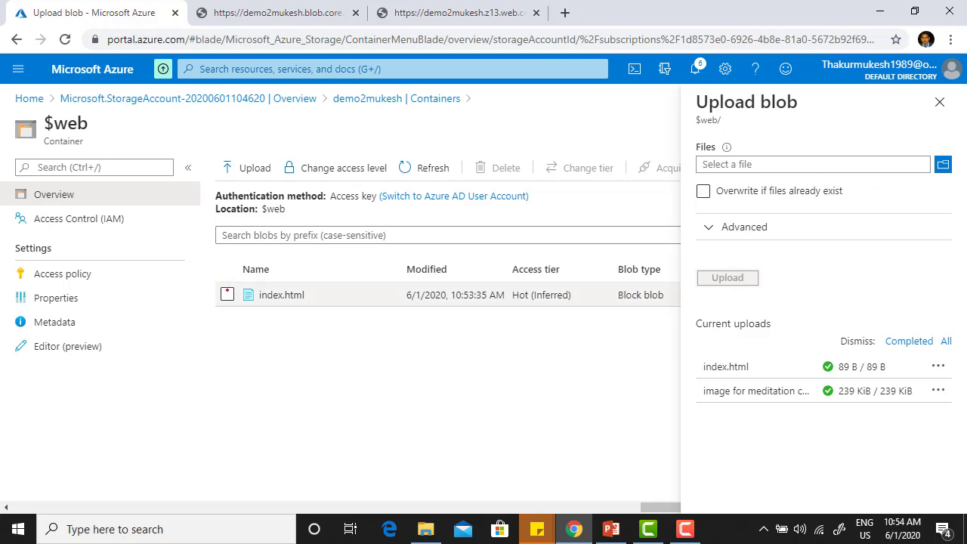
{"action": "left_click", "coordinate": [226, 293]}
{"action": "left_click", "coordinate": [499, 168]}
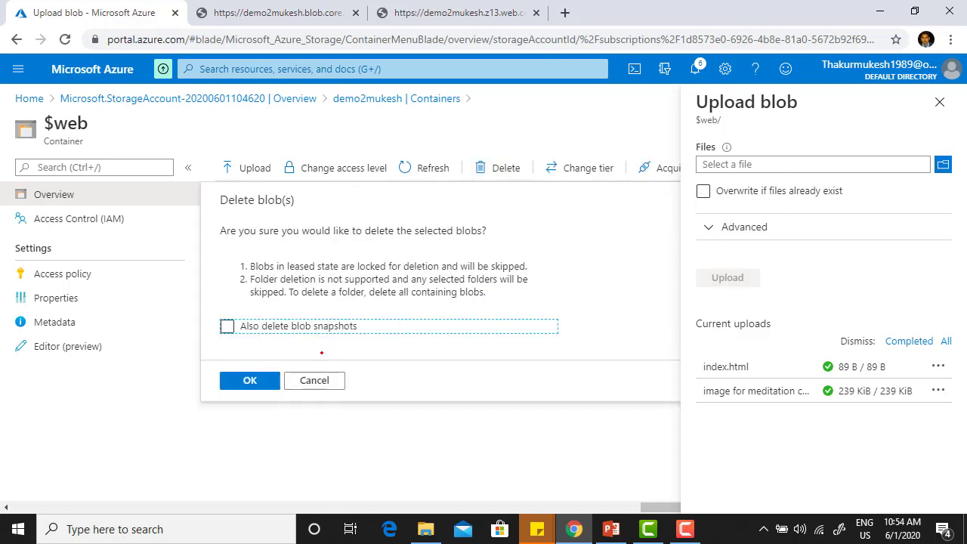
{"action": "left_click", "coordinate": [249, 380]}
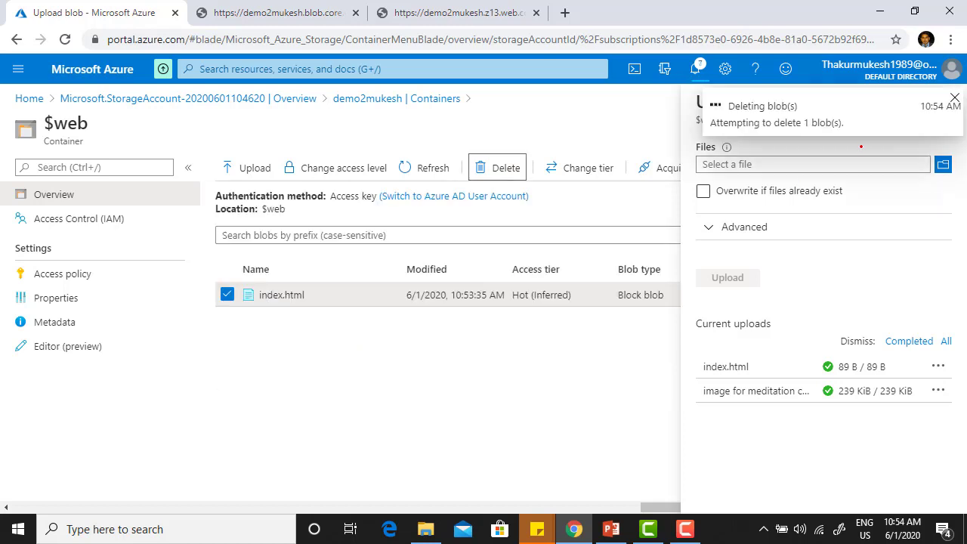
Step: Upload the edited index.html file from the desktop to the $web container
{"action": "left_click", "coordinate": [861, 163]}
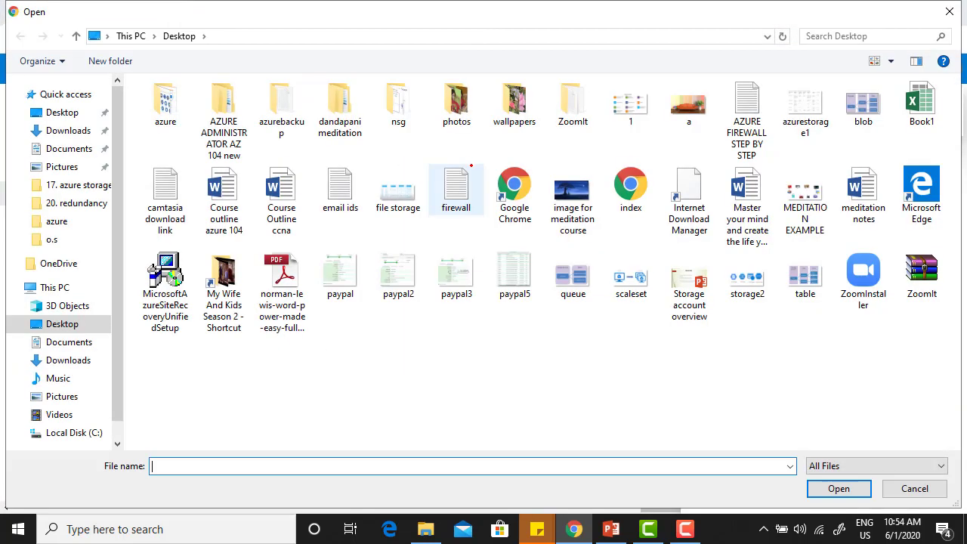
{"action": "double_click", "coordinate": [630, 186]}
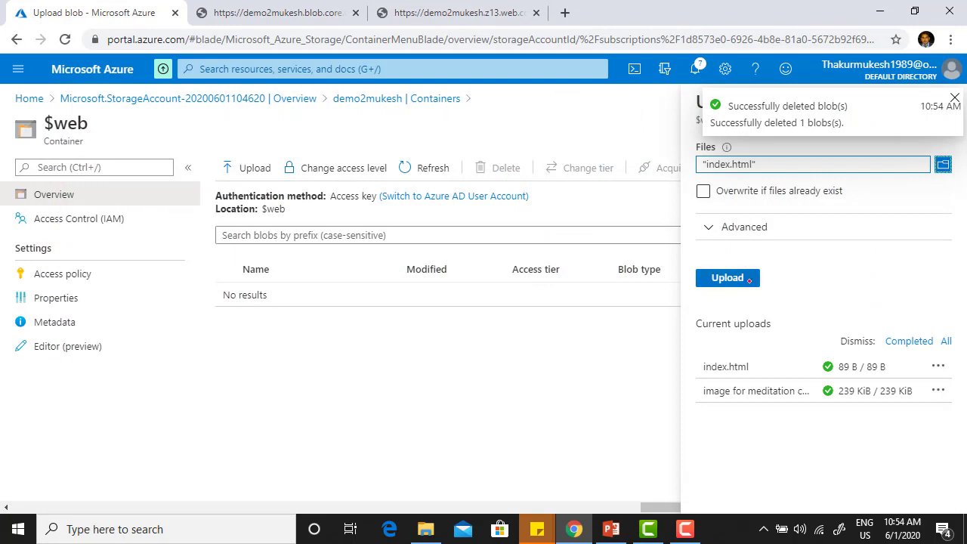
{"action": "left_click", "coordinate": [749, 280]}
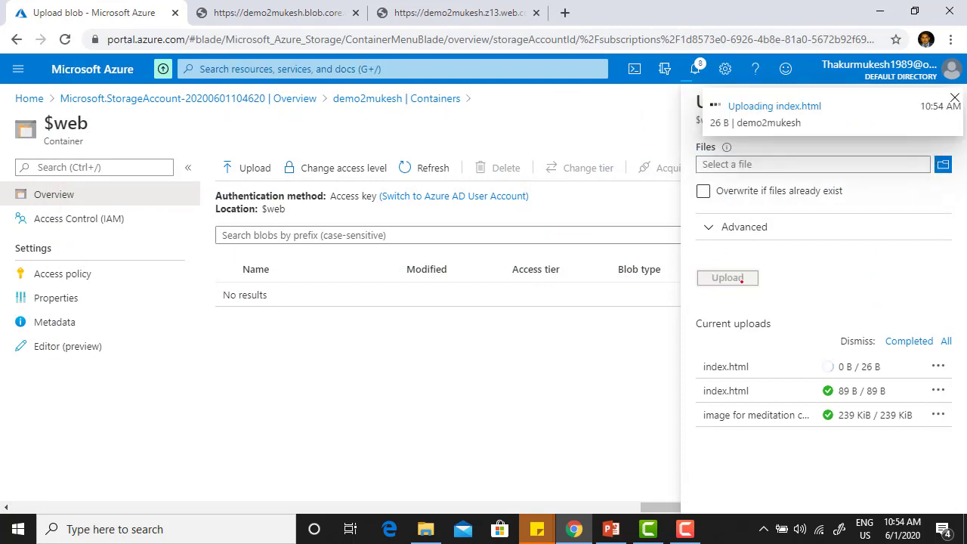
Step: Reload the static website page in its browser tab and examine the greeting text
{"action": "left_click", "coordinate": [457, 13]}
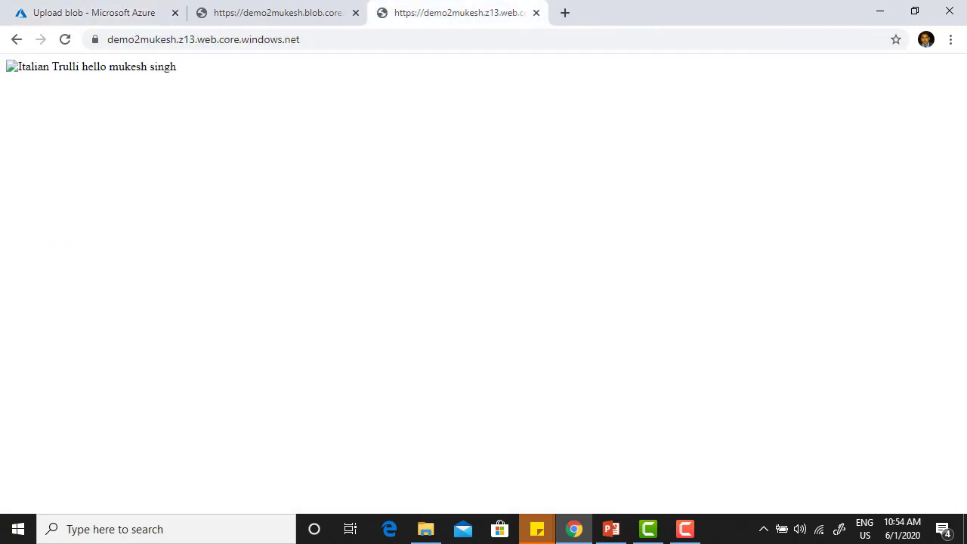
{"action": "key", "text": "F5"}
{"action": "key", "text": "F5"}
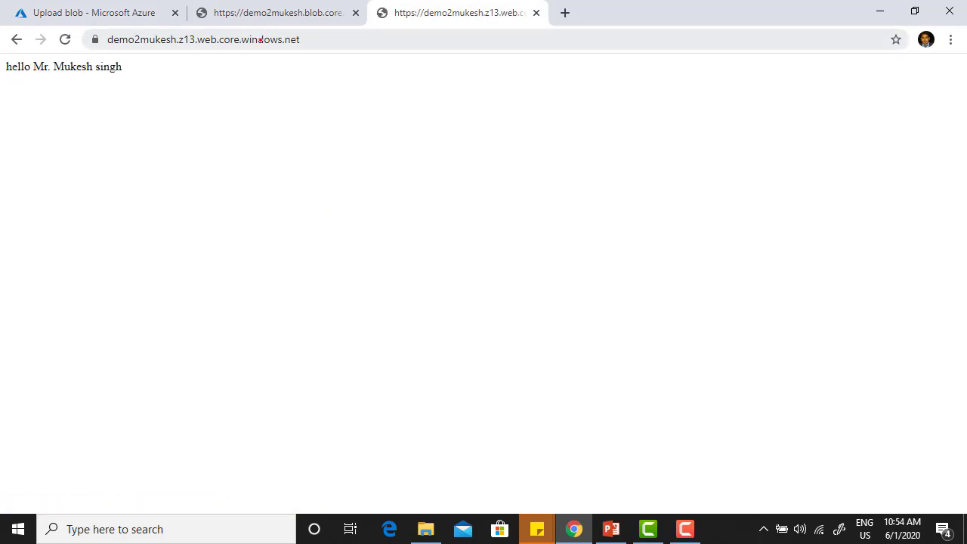
{"action": "left_click_drag", "start_coordinate": [128, 65], "coordinate": [21, 66]}
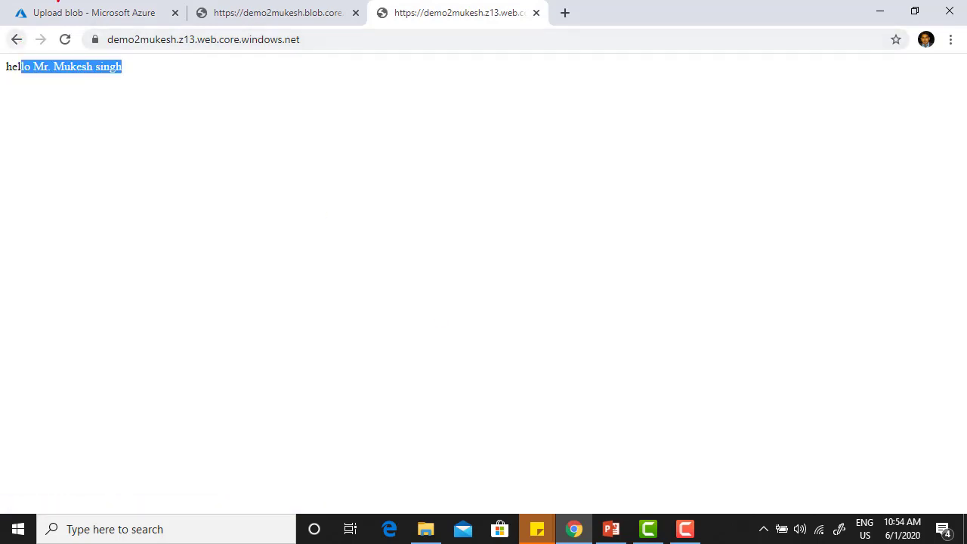
Step: Return to the storage account's container list in the portal and look through the account's available settings
{"action": "left_click", "coordinate": [87, 12]}
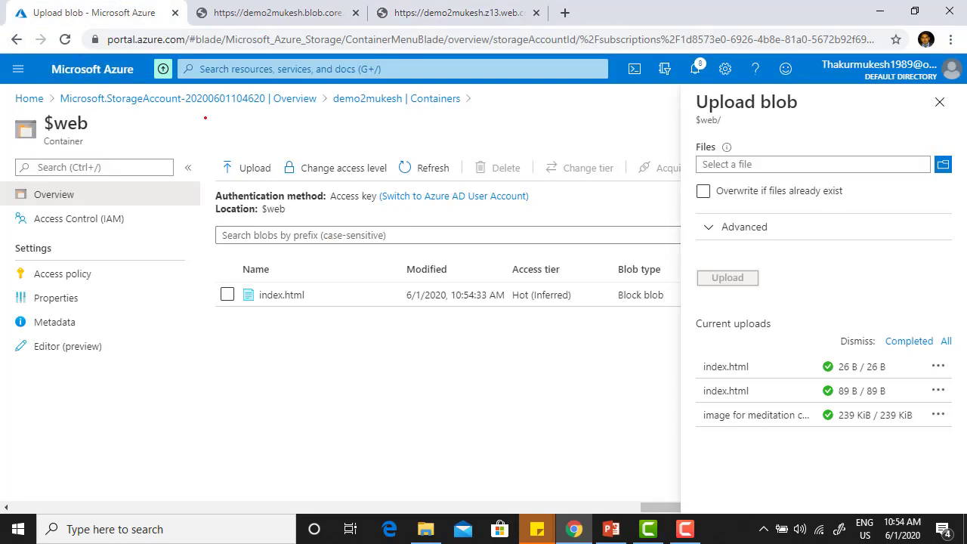
{"action": "left_click", "coordinate": [350, 99]}
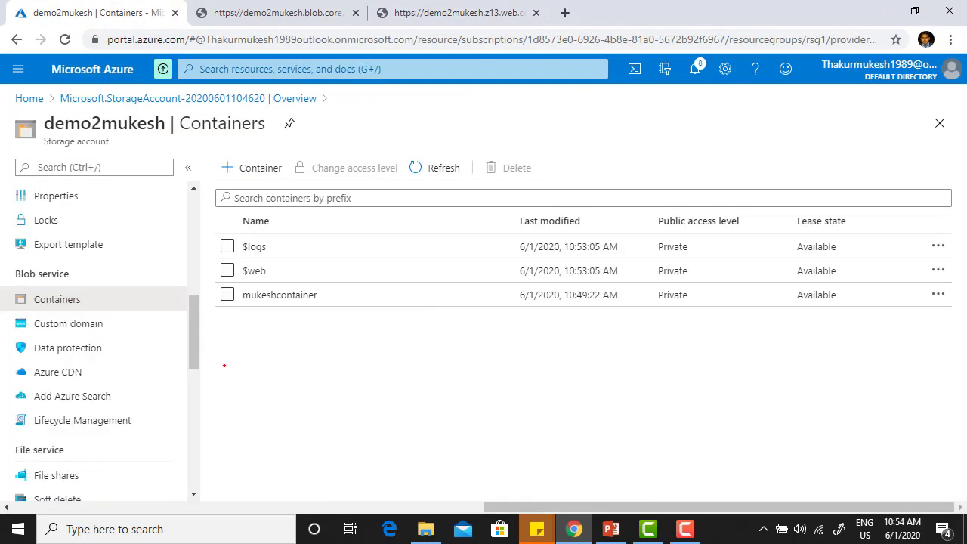
{"action": "left_click_drag", "start_coordinate": [197, 356], "coordinate": [202, 501]}
{"action": "left_click_drag", "start_coordinate": [202, 542], "coordinate": [195, 198]}
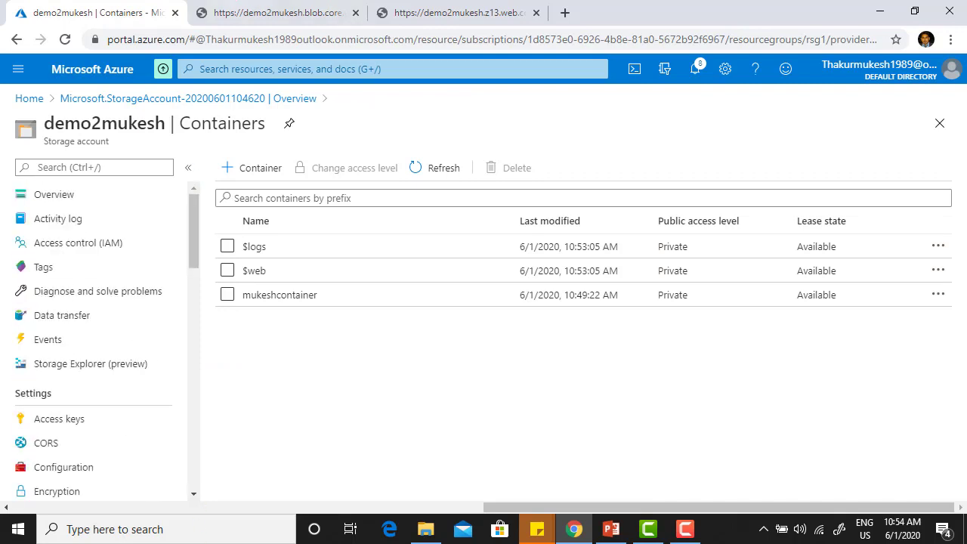